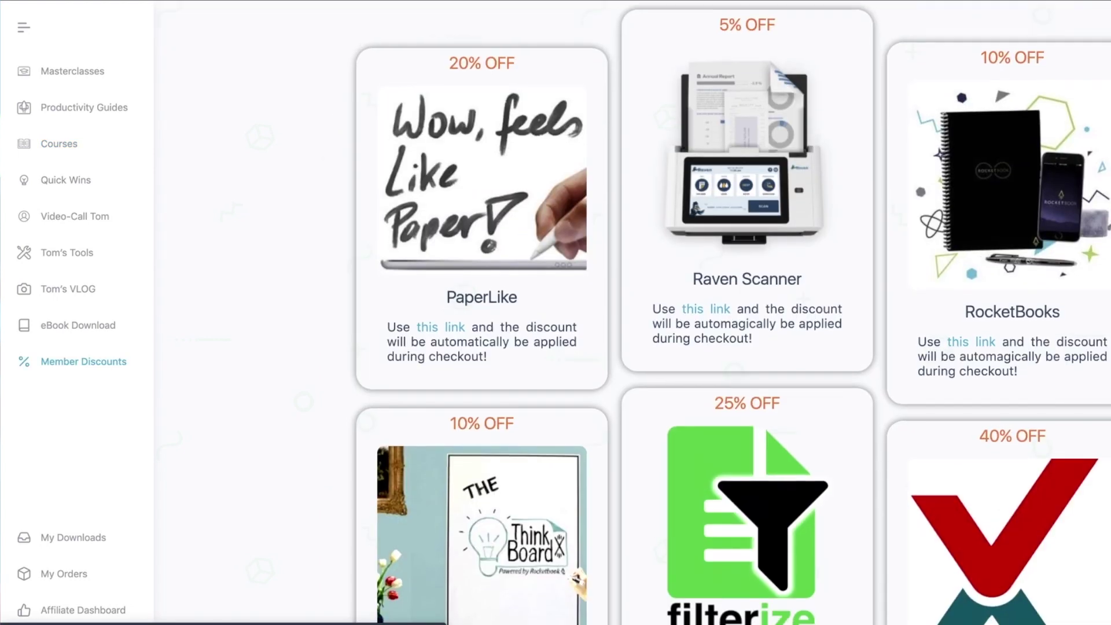
Step: Scroll down through the Member Discounts and Productivity Guides pages of the site
scroll(732, 313, down, 3)
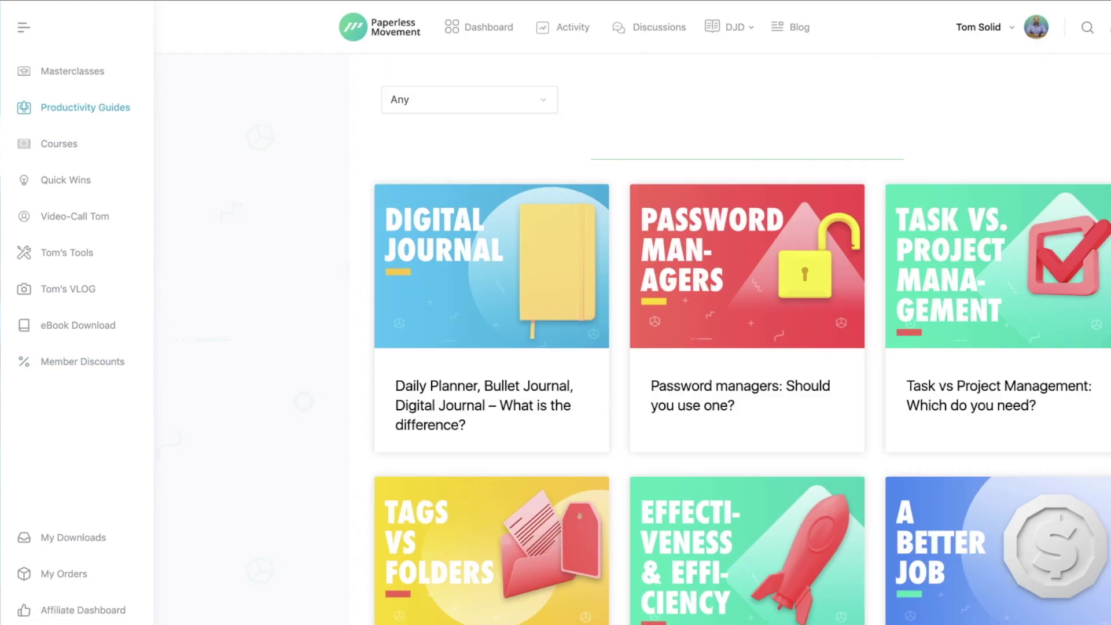
scroll(732, 313, down, 5)
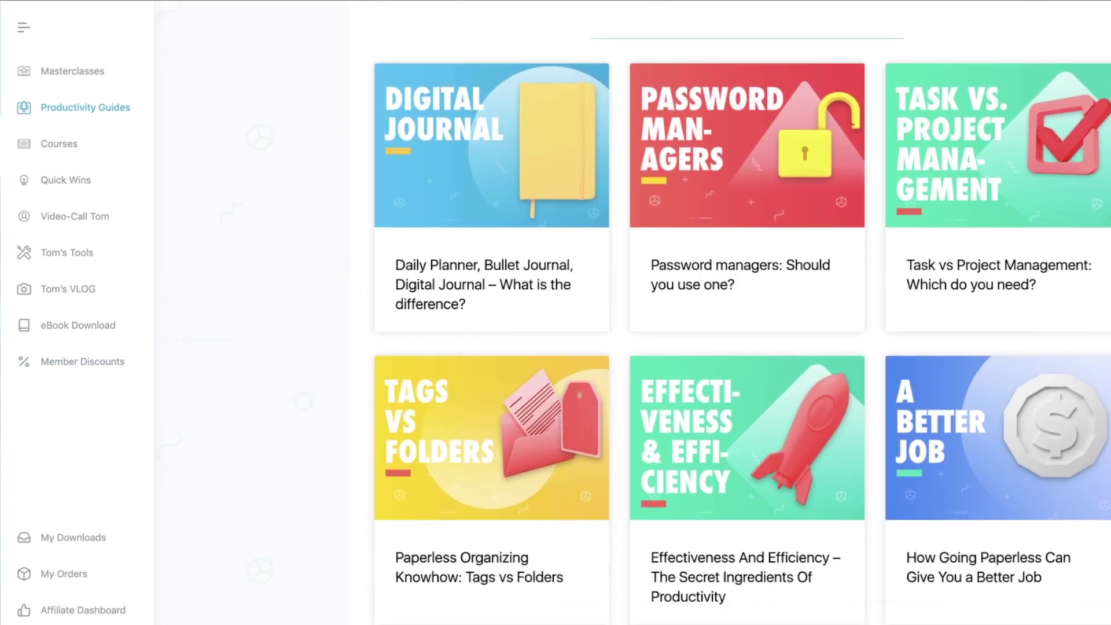
scroll(731, 312, down, 5)
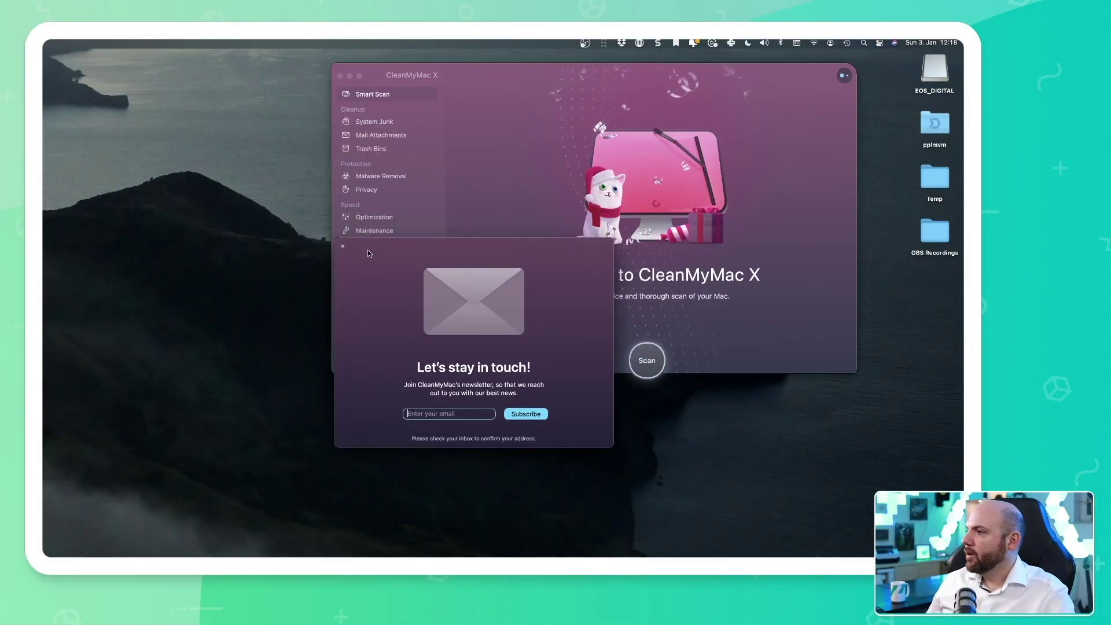
Step: Dismiss the newsletter prompt, peek at System Junk and Mail Attachments, then run Smart Scan
click(342, 248)
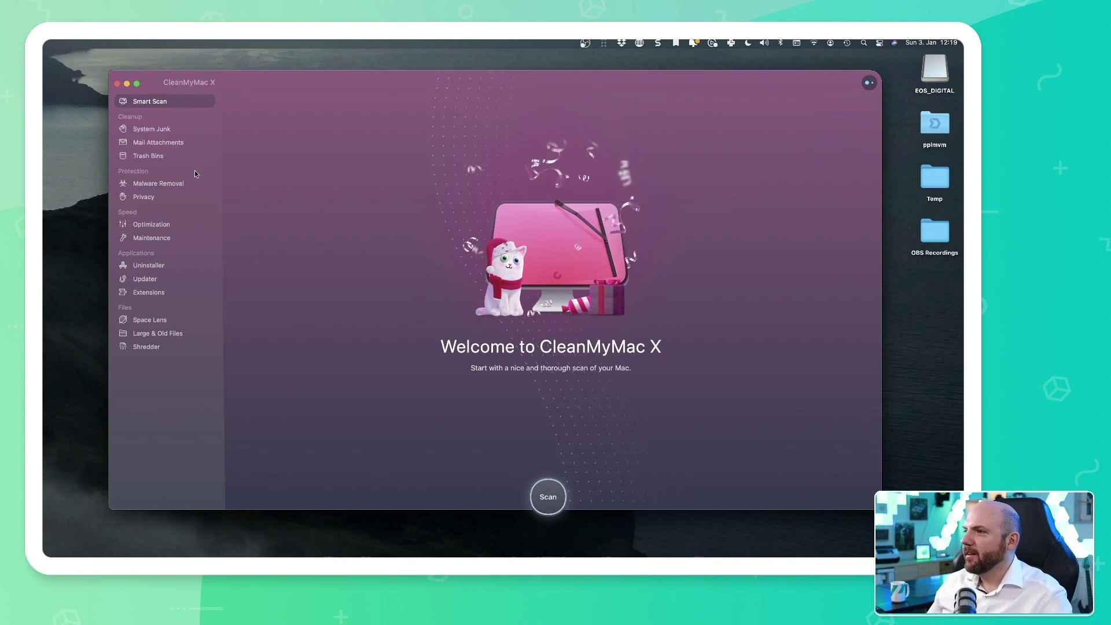
click(166, 129)
click(161, 142)
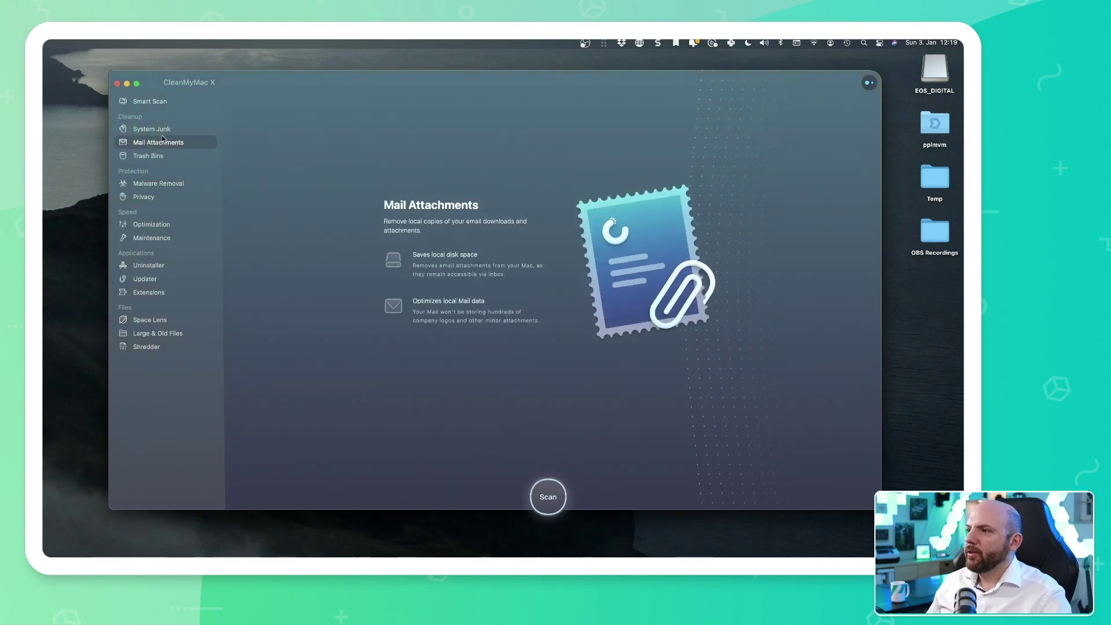
click(162, 129)
click(155, 101)
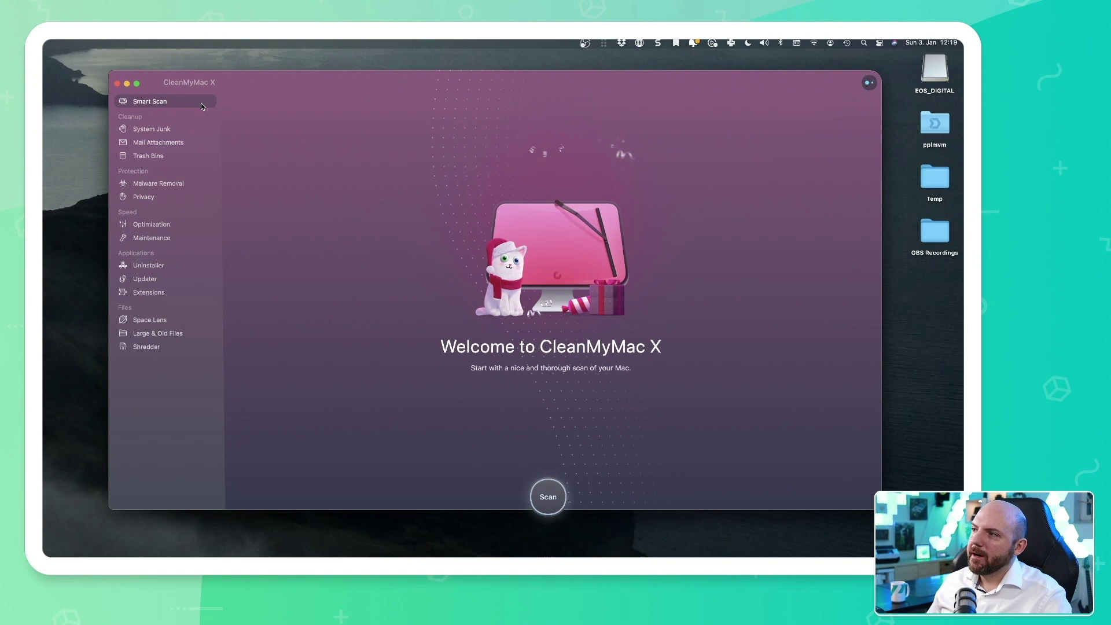
click(555, 501)
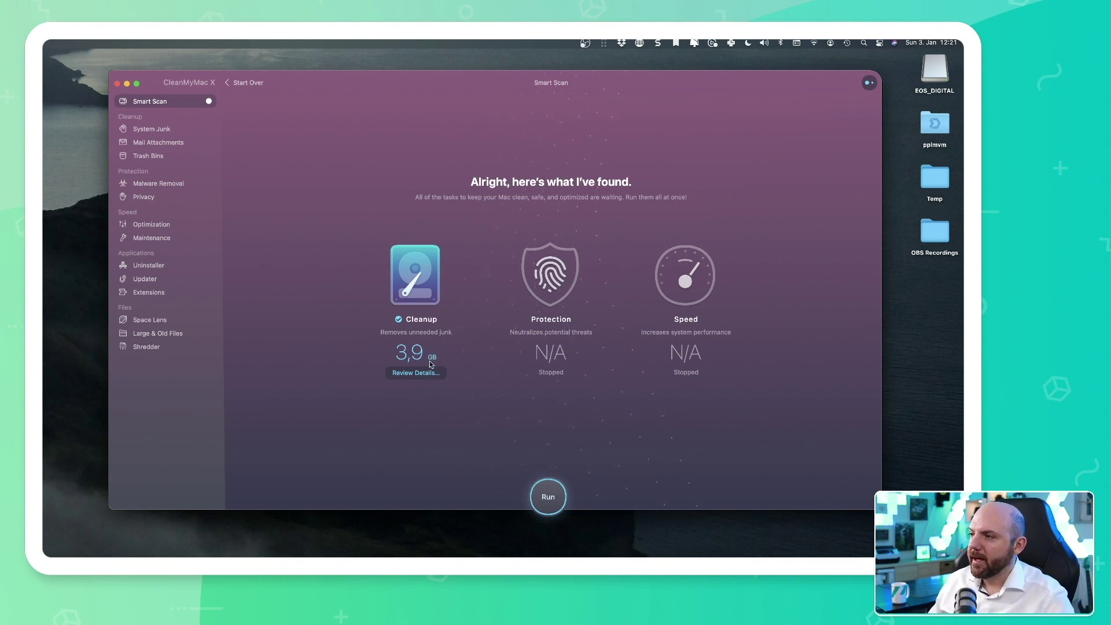
Step: Open the cleanup details and expand the User Cache Files group
click(431, 369)
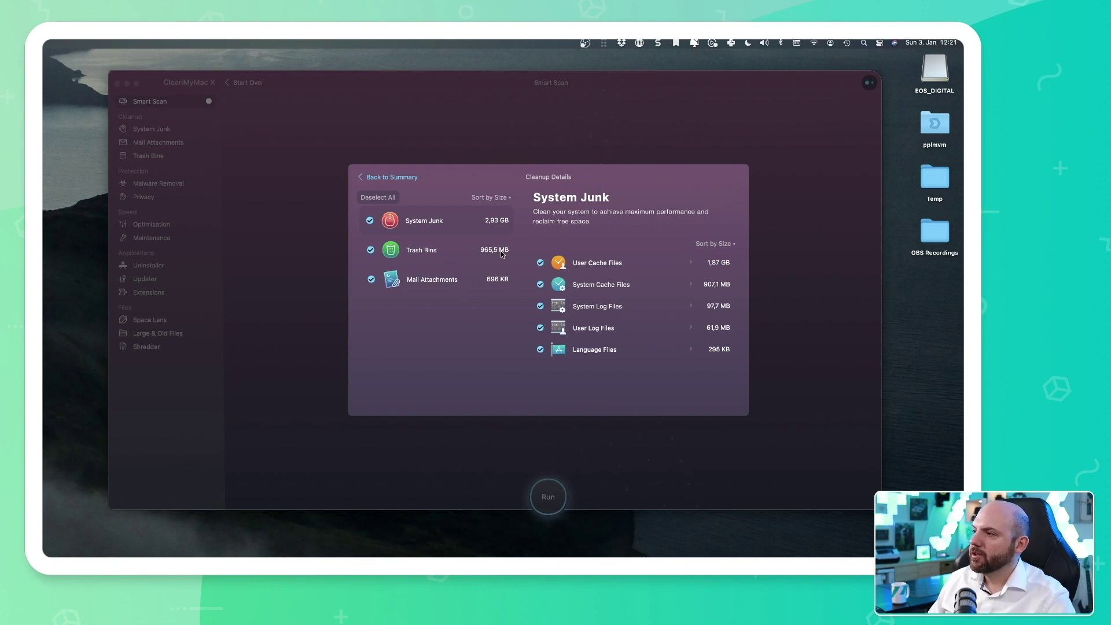
mouse_move(591, 268)
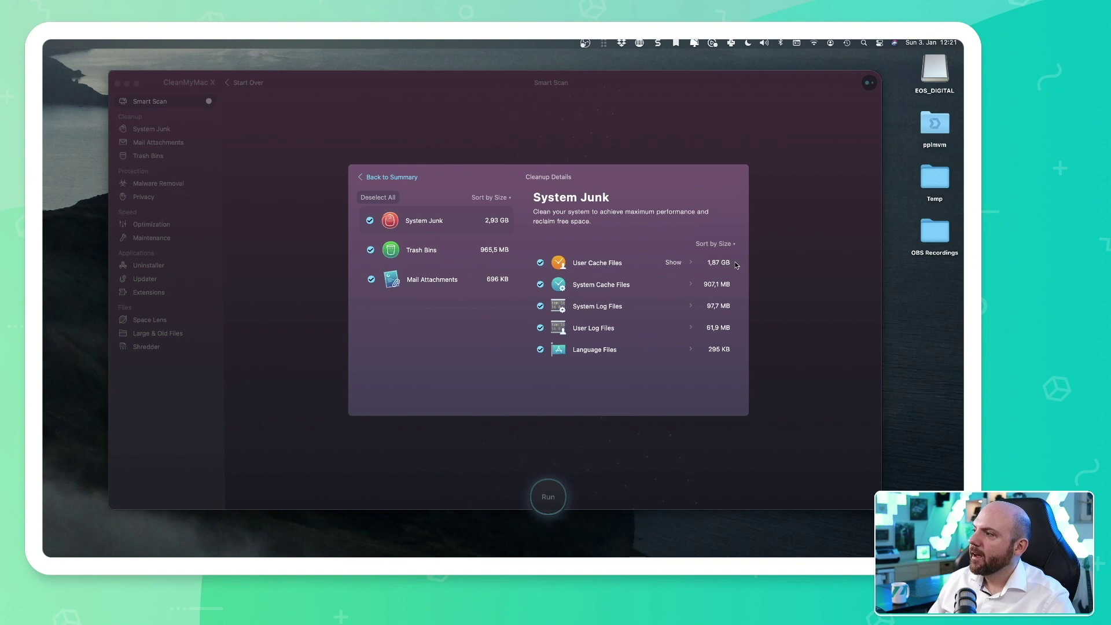
click(675, 263)
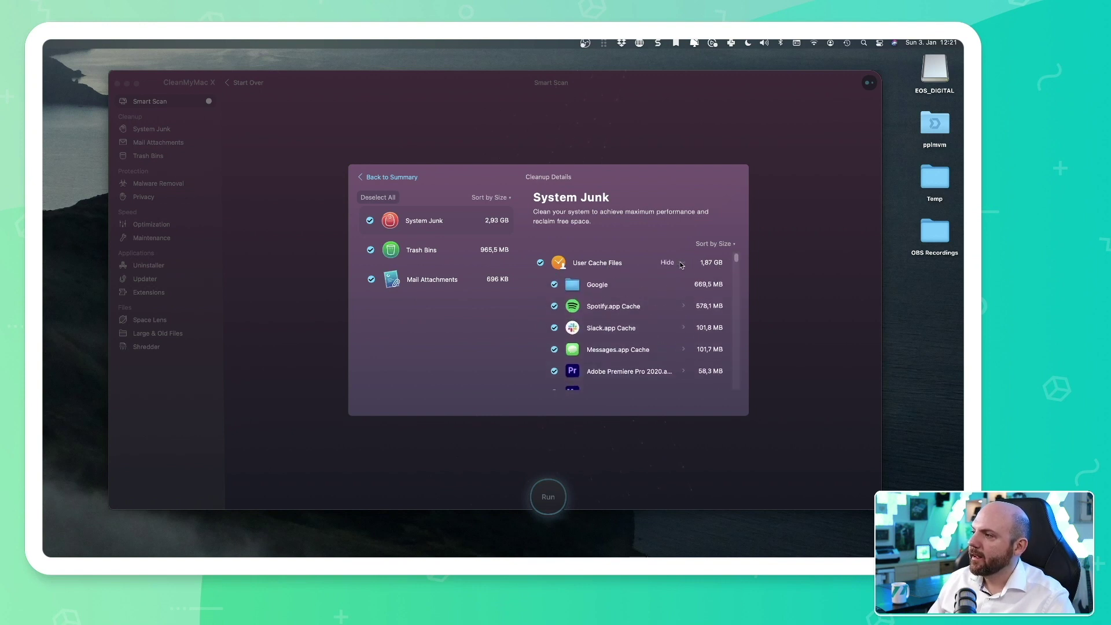
Step: Browse the cache files, collapse the group, and view Mail Attachments' 696 KB from Spark
scroll(661, 307, down, 2)
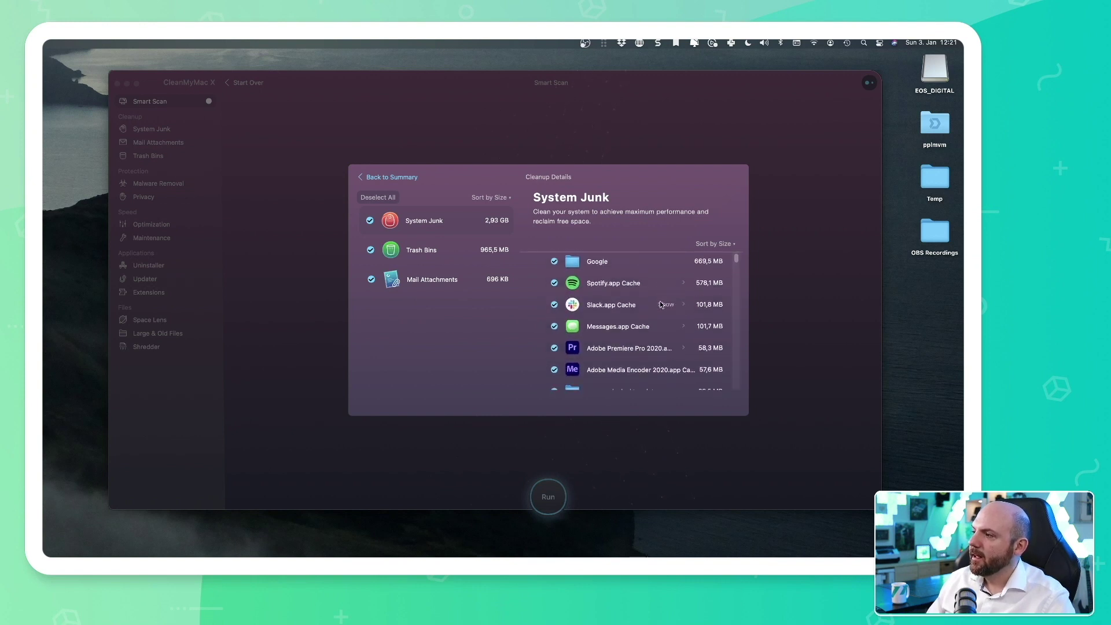
scroll(661, 308, down, 6)
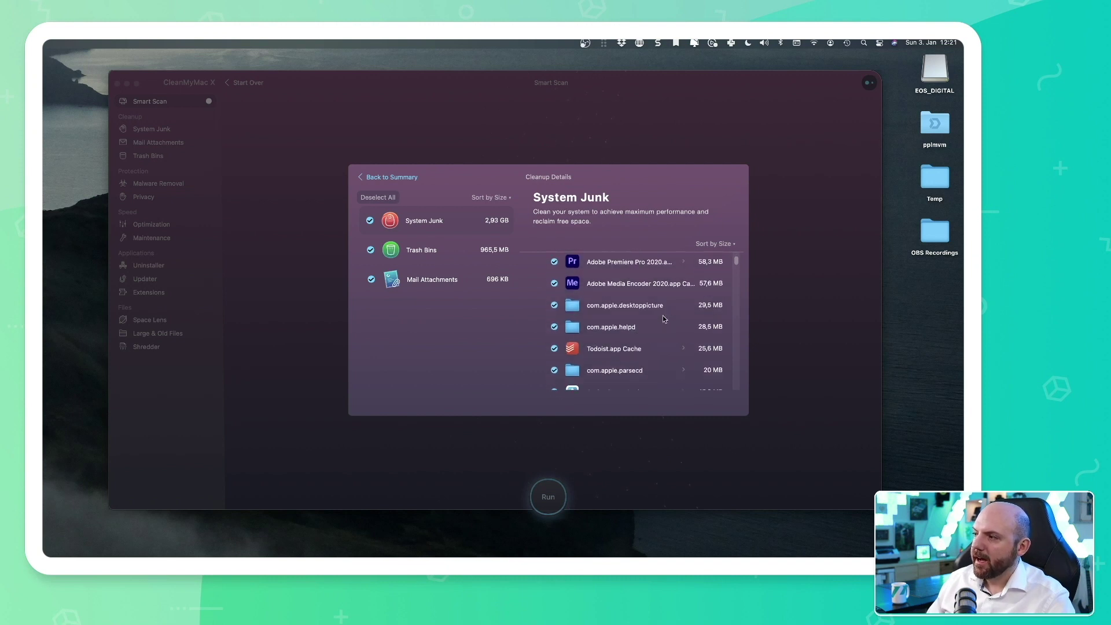
scroll(664, 319, down, 10)
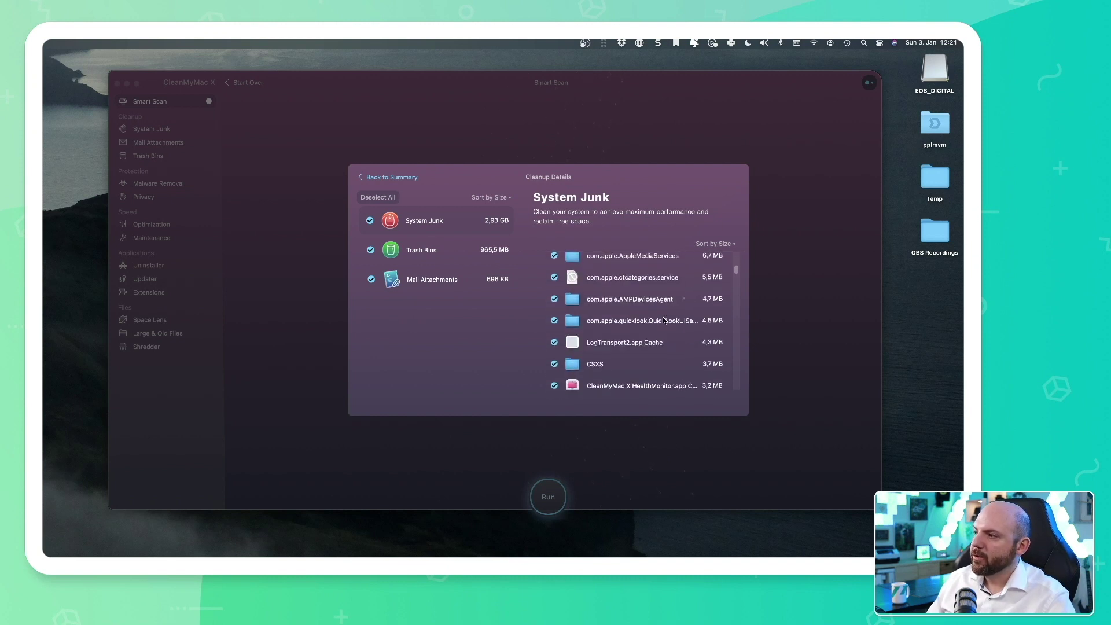
scroll(664, 322, down, 10)
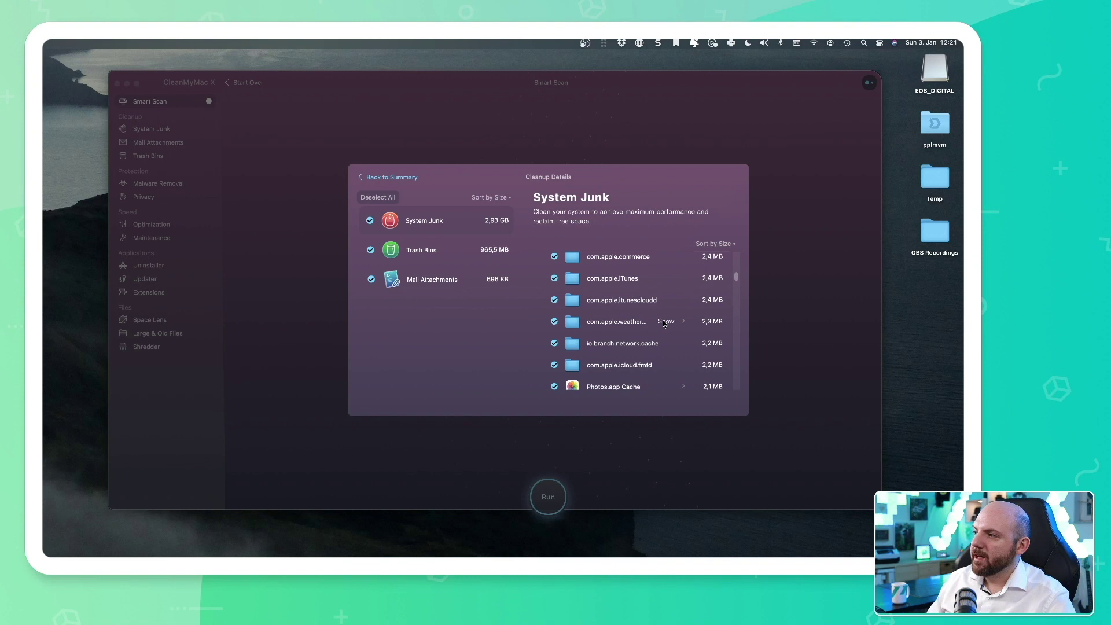
scroll(664, 323, down, 10)
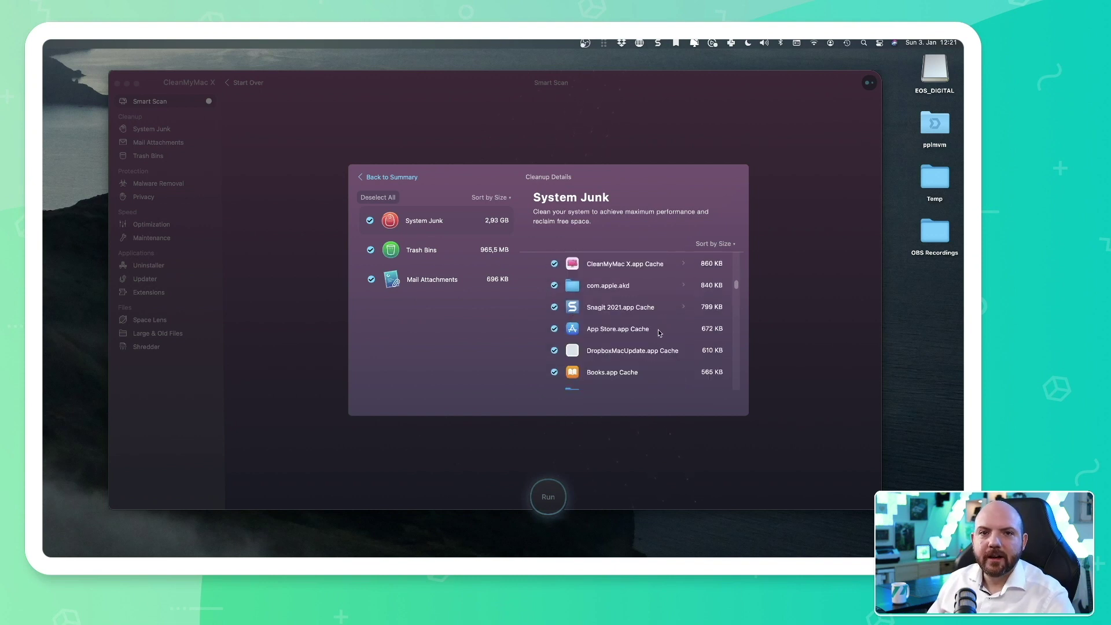
scroll(652, 335, up, 20)
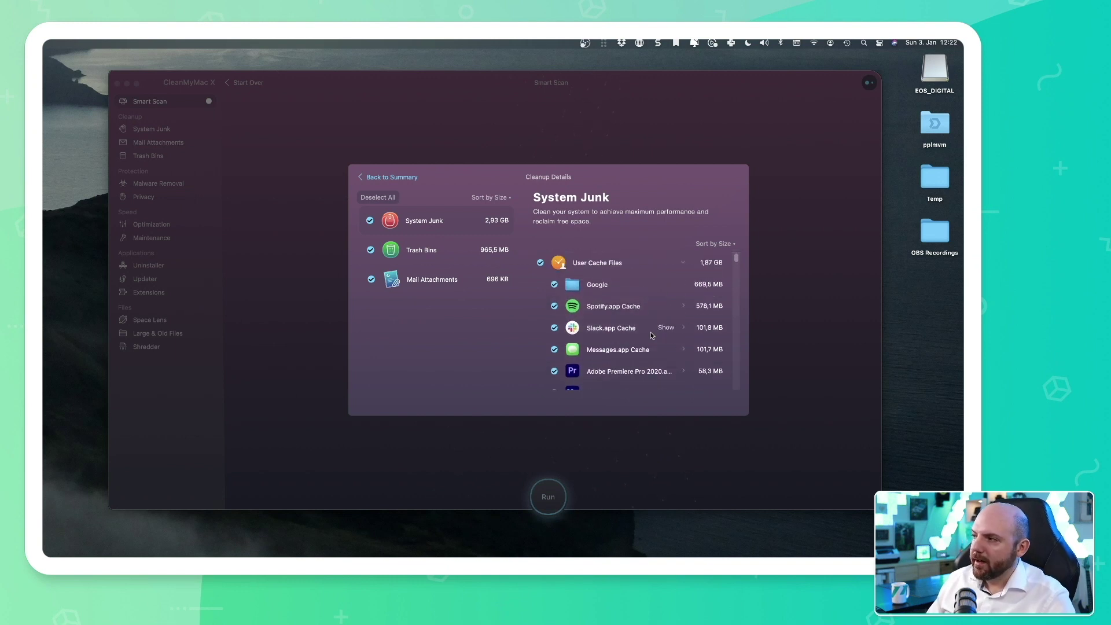
click(677, 263)
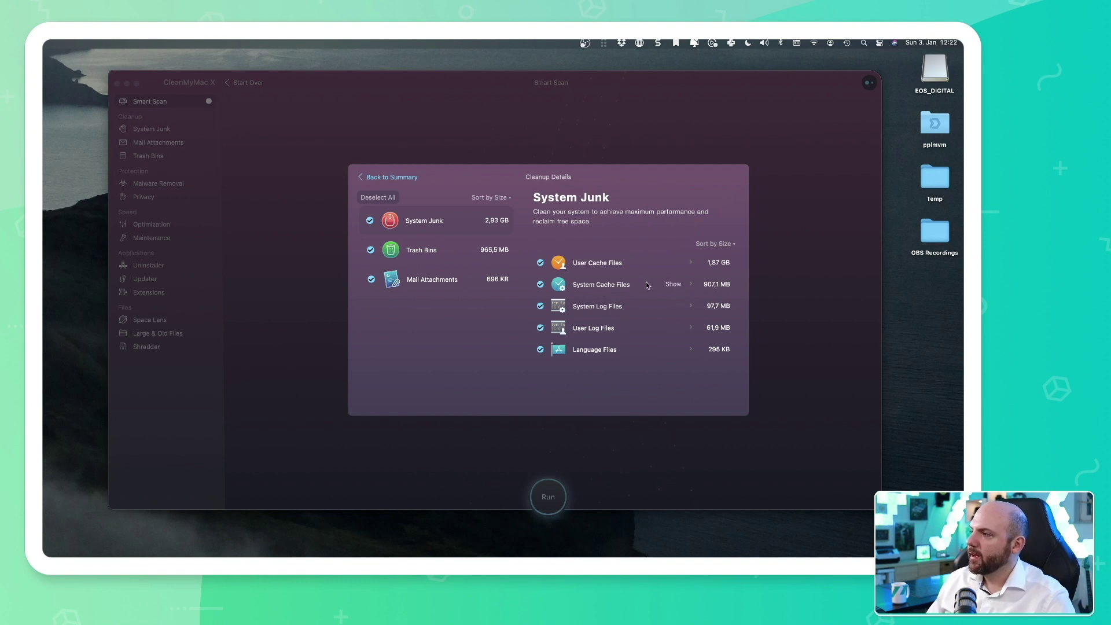
click(431, 284)
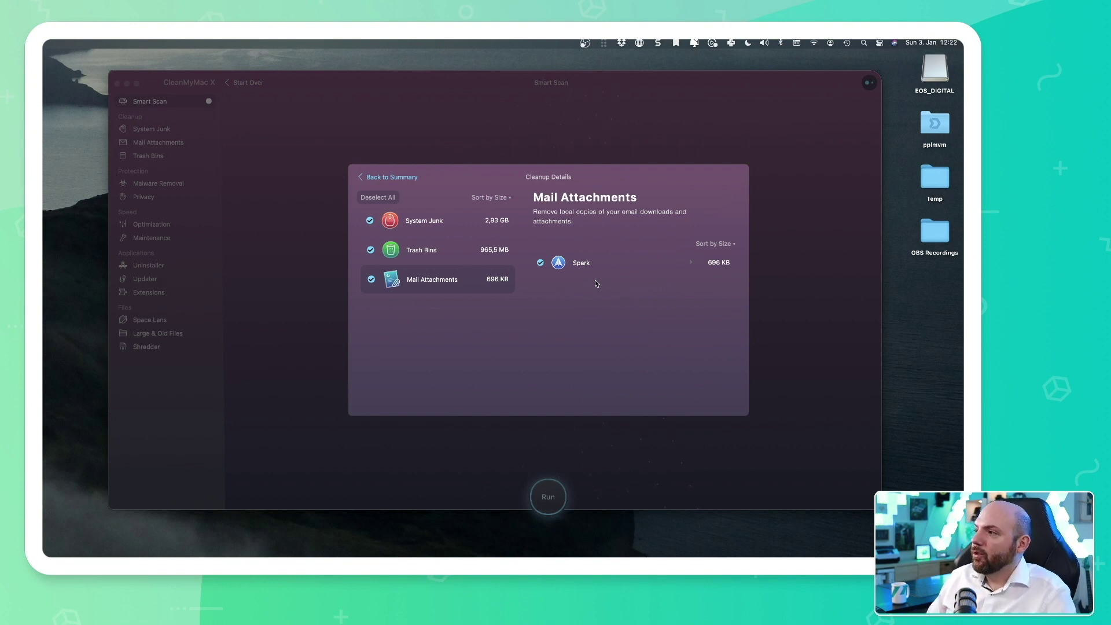
Step: Run the cleanup from the Smart Scan summary, removing 3,9 GB of junk
click(392, 176)
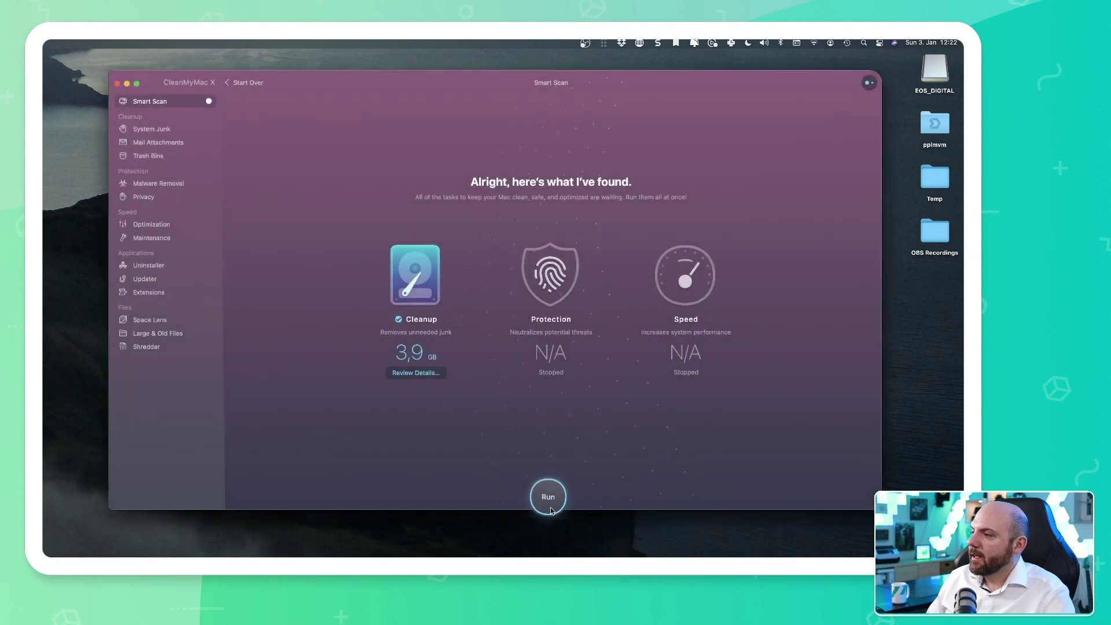
click(554, 504)
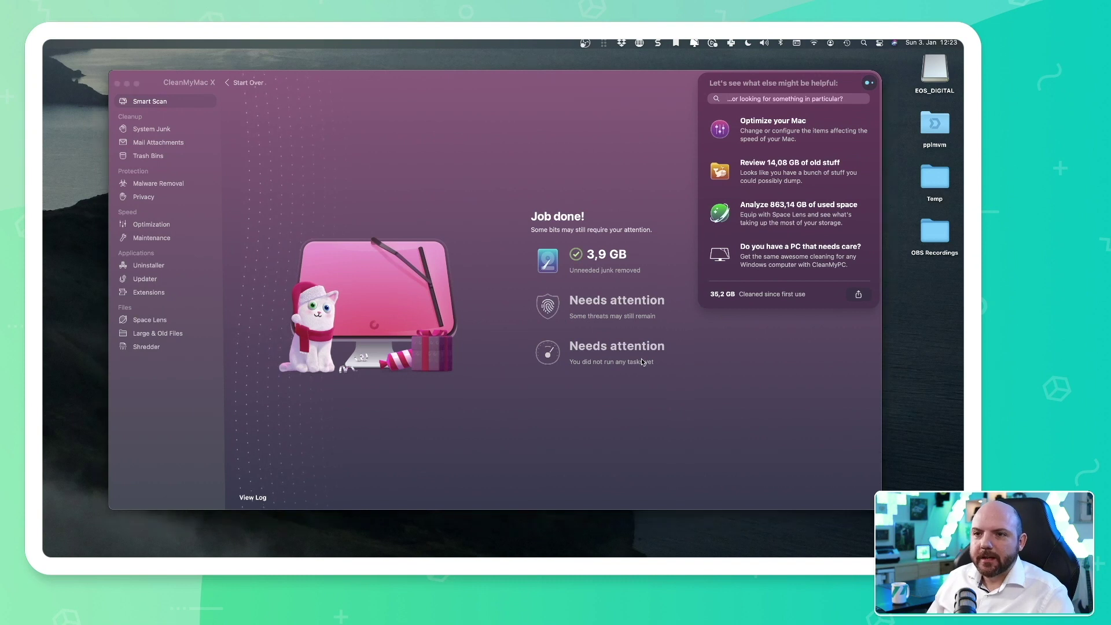
key(super+Tab)
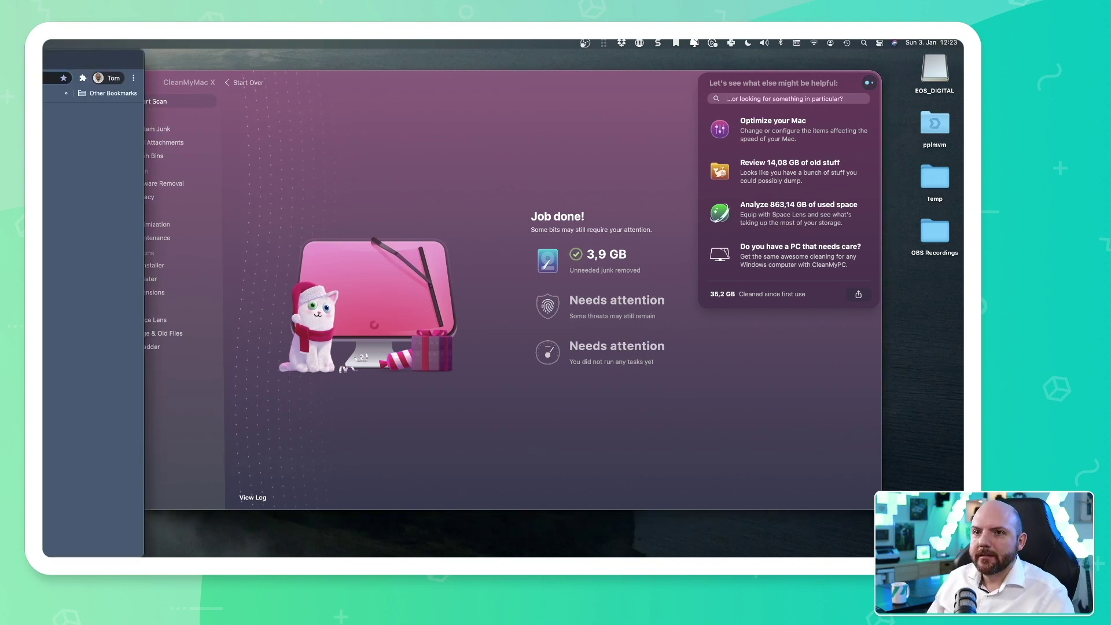
key(super+h)
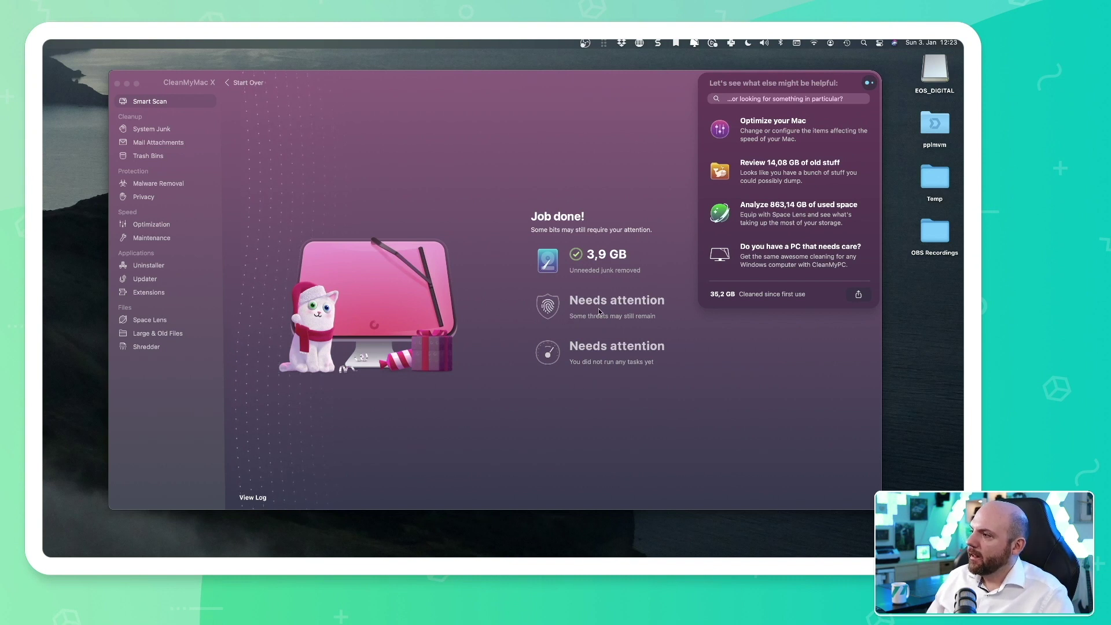
Step: Step through System Junk, Mail Attachments, Malware Removal and Privacy, ending on Optimization
click(152, 134)
click(152, 134)
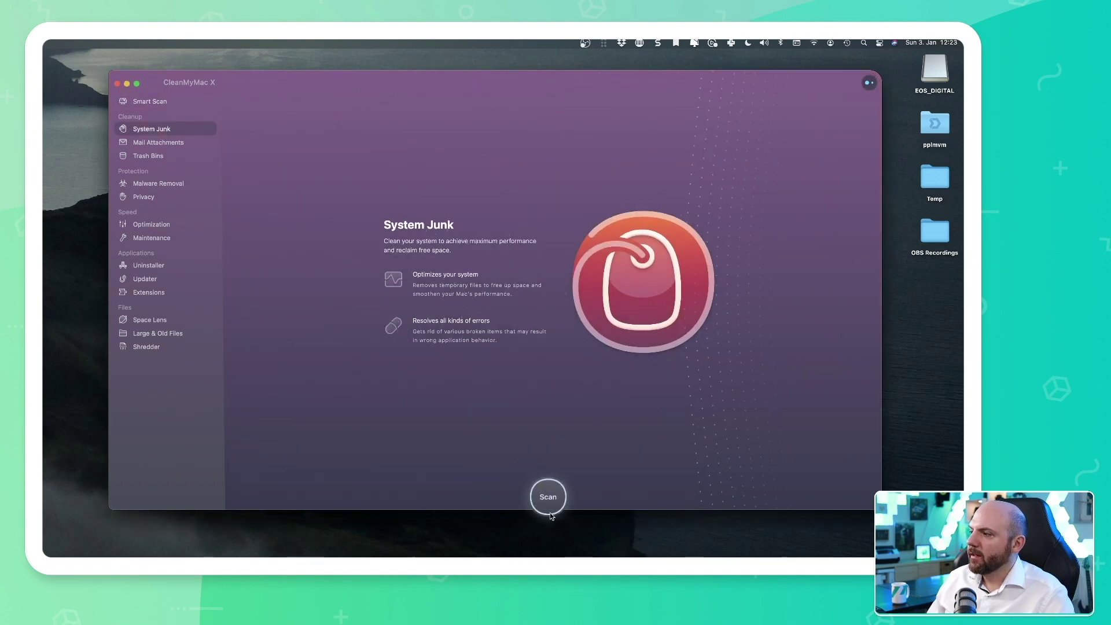
key(Down)
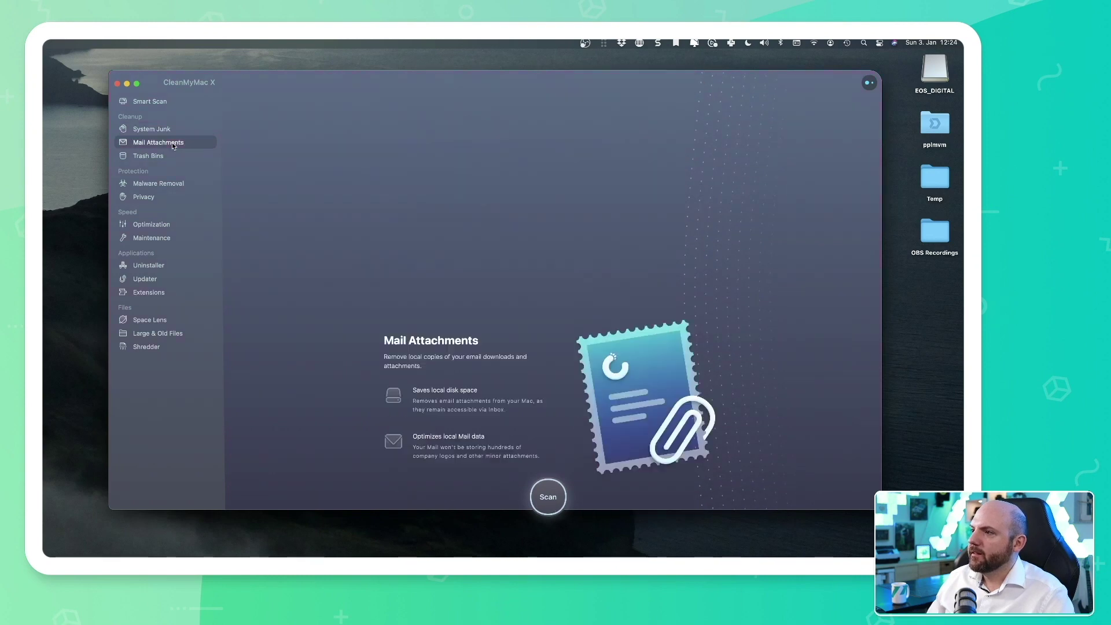
key(Down)
key(Down)
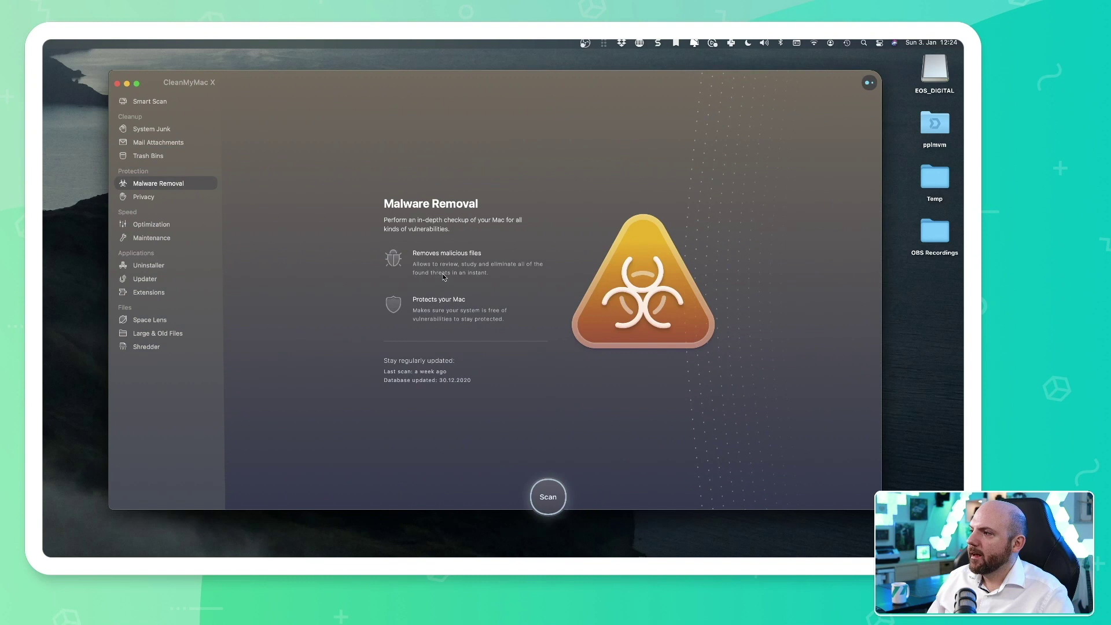
key(Down)
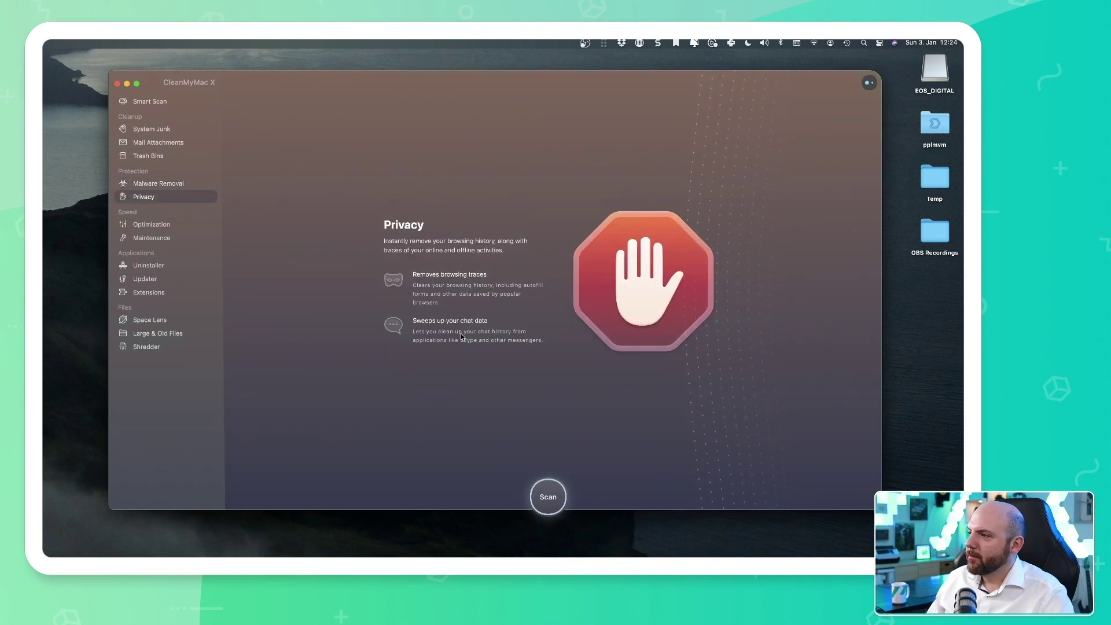
click(177, 225)
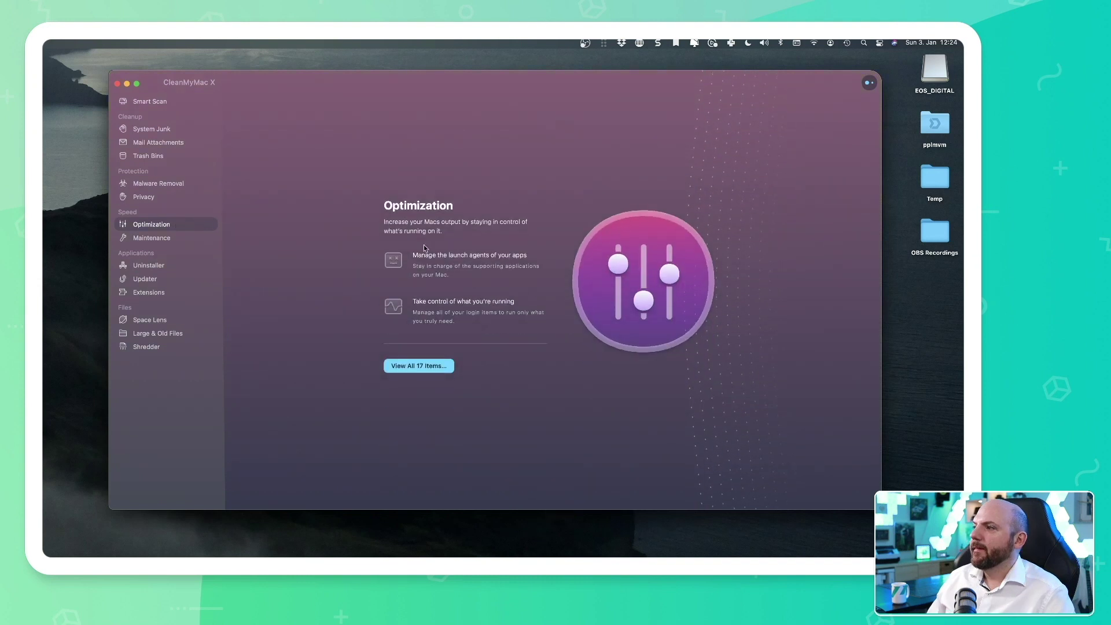
Step: List all 17 optimization items and review the Launch Agents list
click(429, 365)
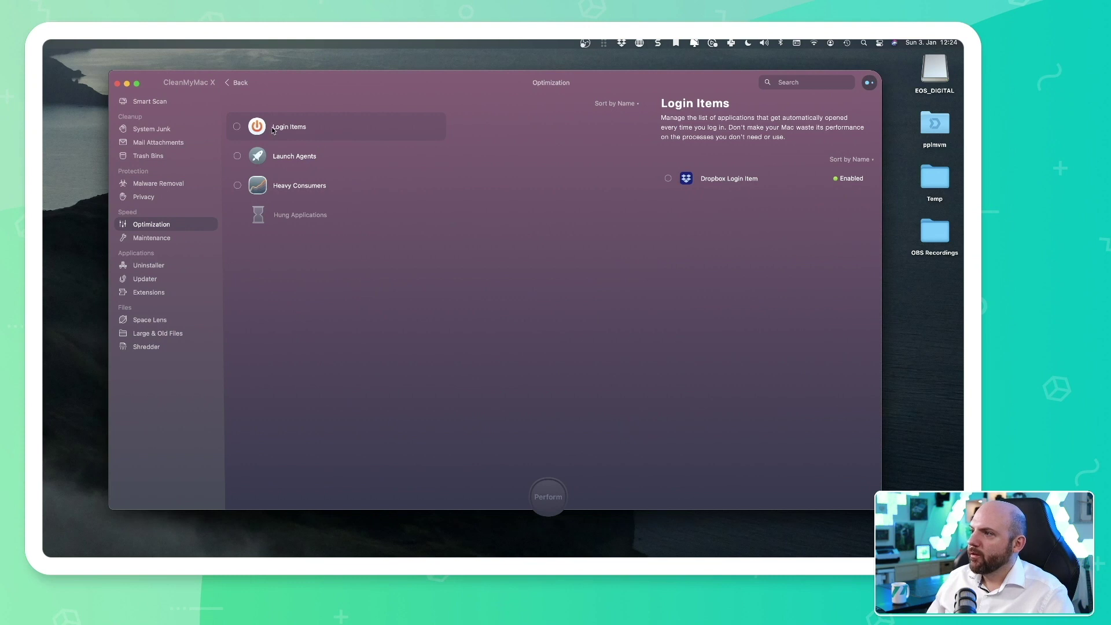
click(415, 160)
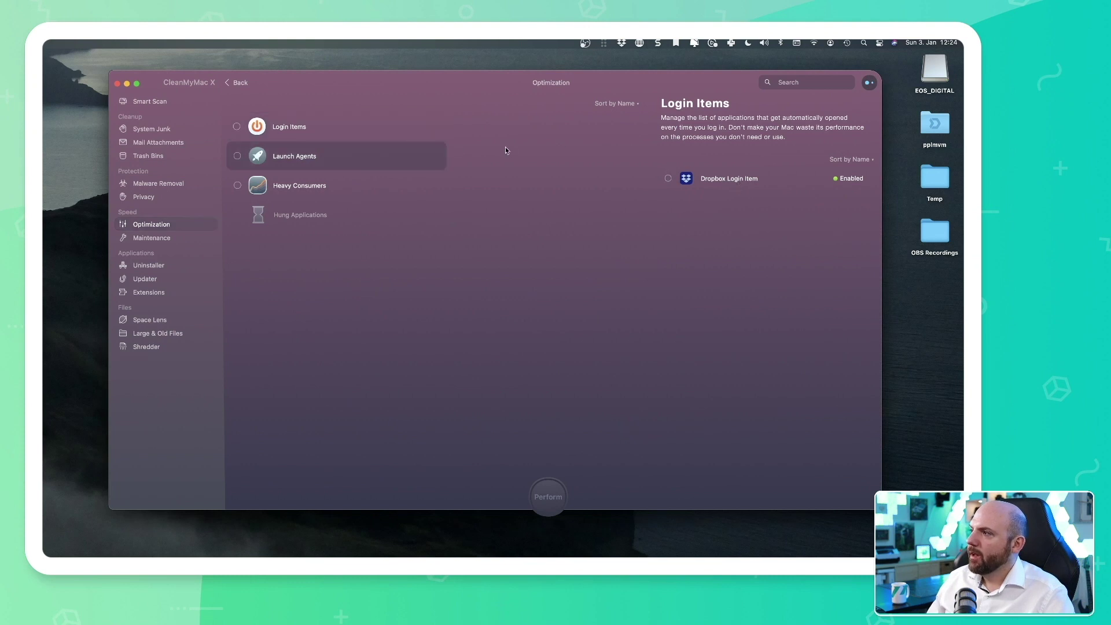
scroll(753, 306, down, 2)
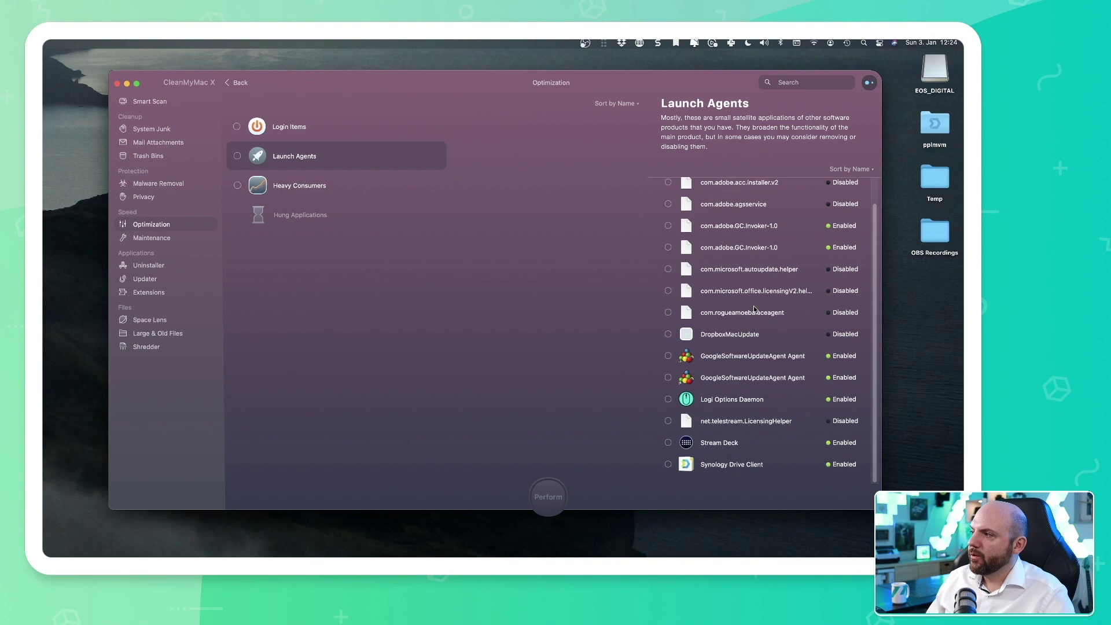
scroll(769, 343, up, 2)
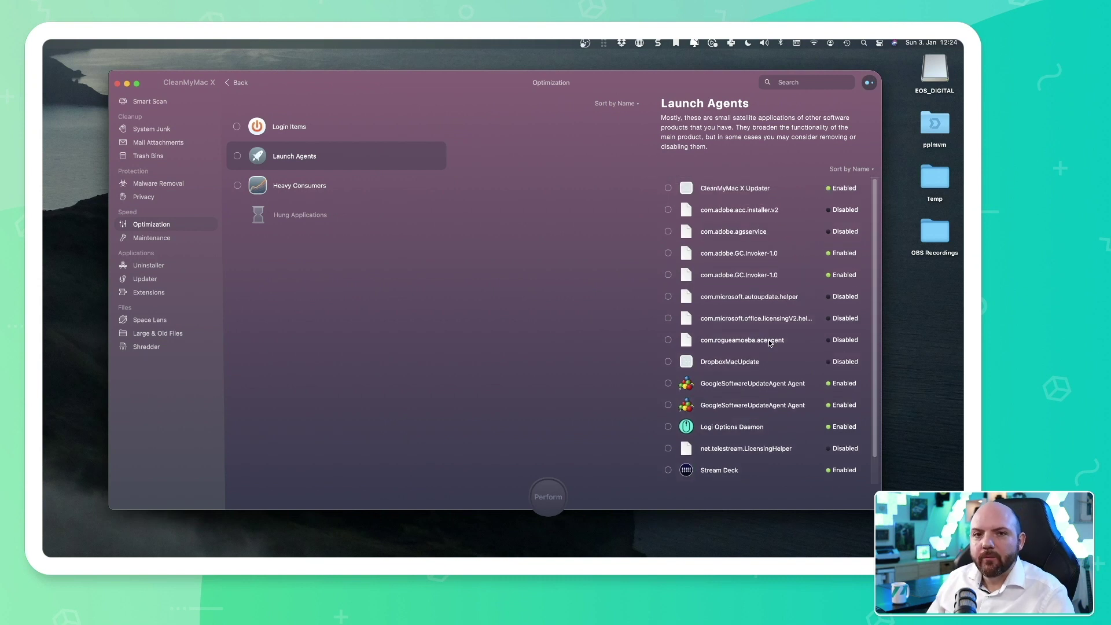
mouse_move(853, 195)
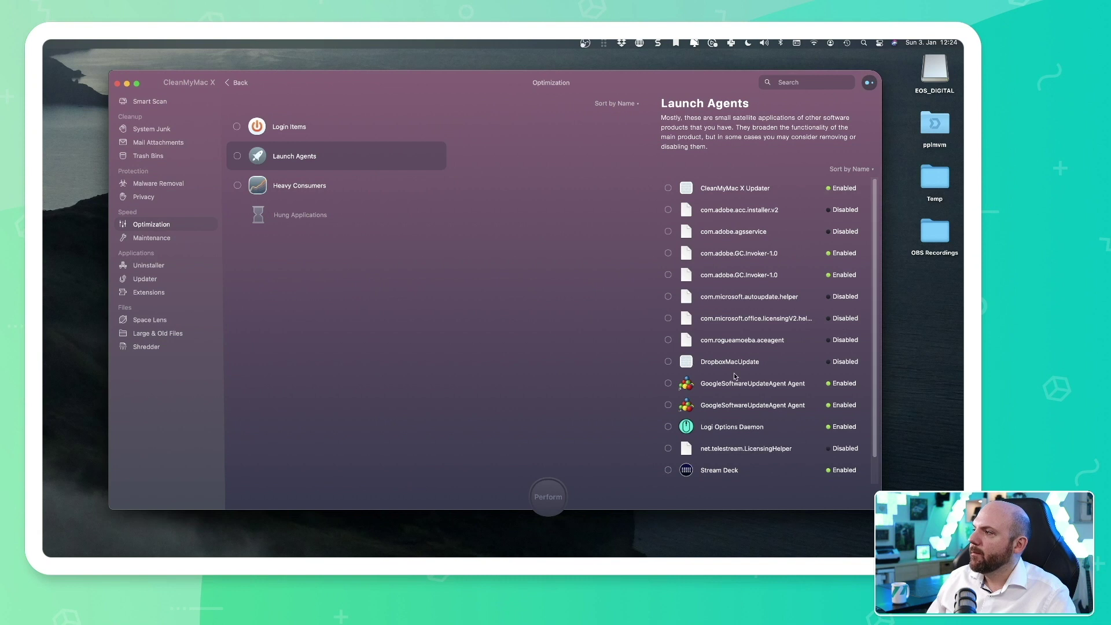
scroll(734, 376, down, 2)
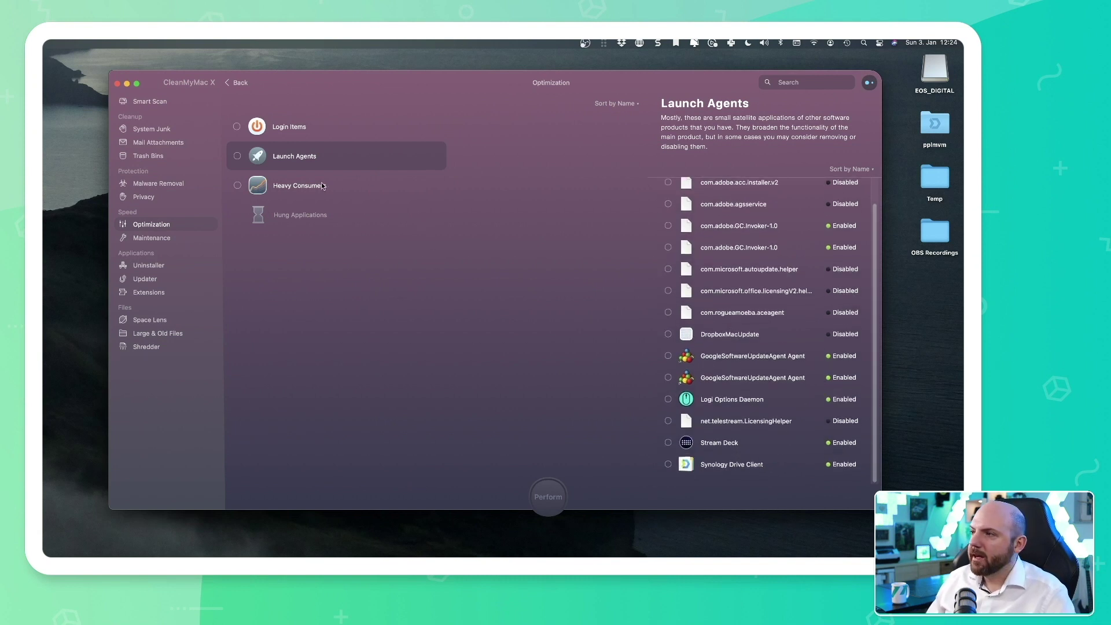
Step: Check Heavy Consumers (only obs) and Hung Applications (nothing to fix)
click(348, 189)
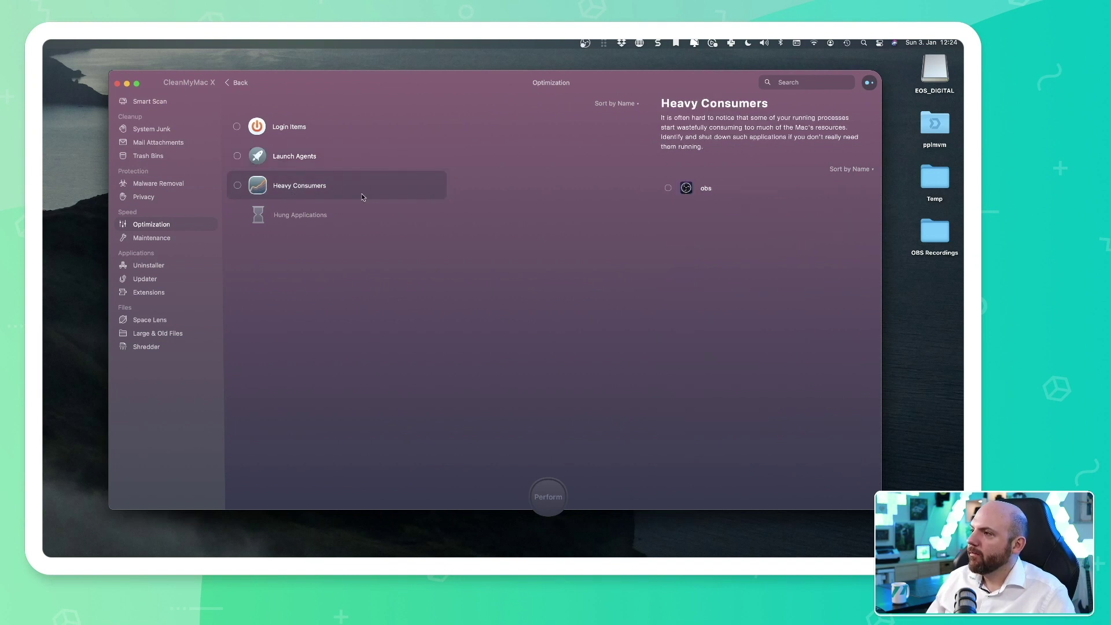
mouse_move(728, 194)
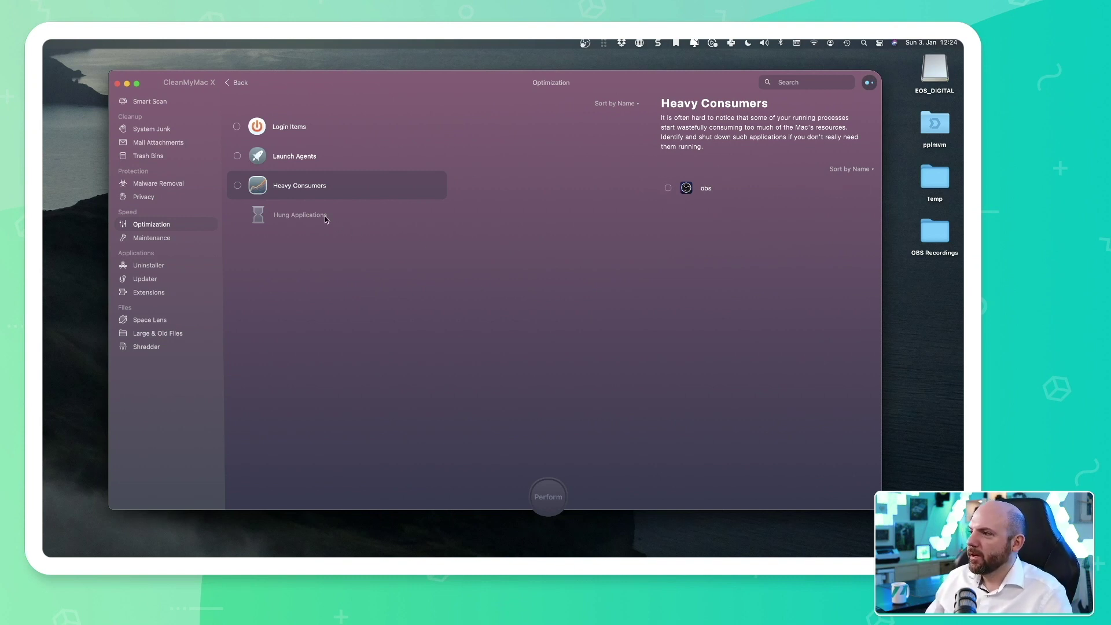
click(301, 215)
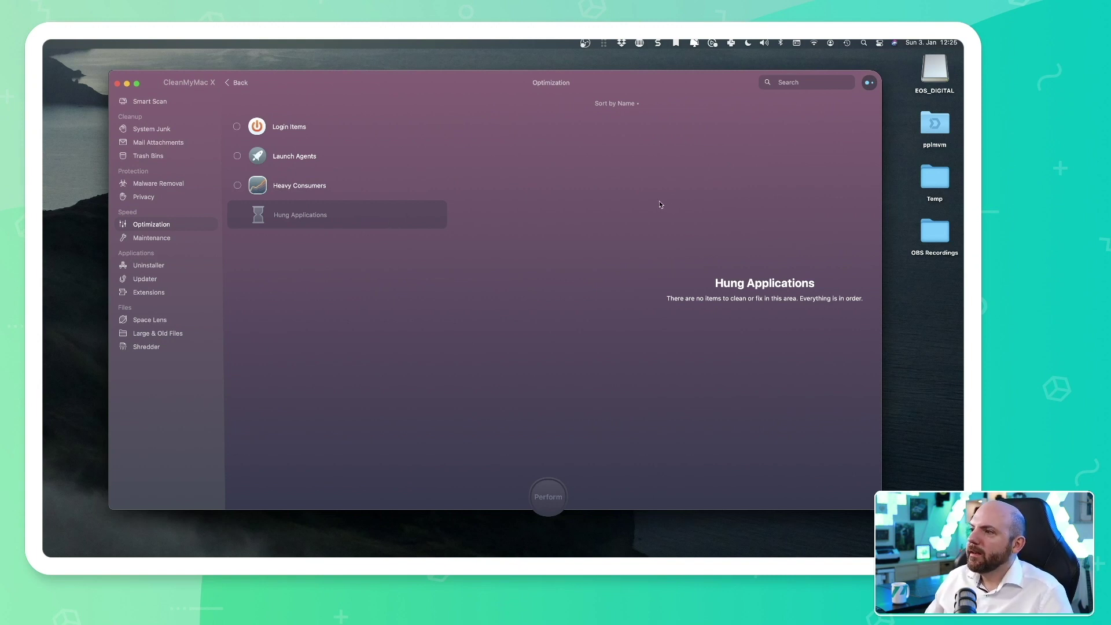
Step: In Maintenance, queue the Free Up RAM and Free Up Purgeable Space tasks
click(152, 238)
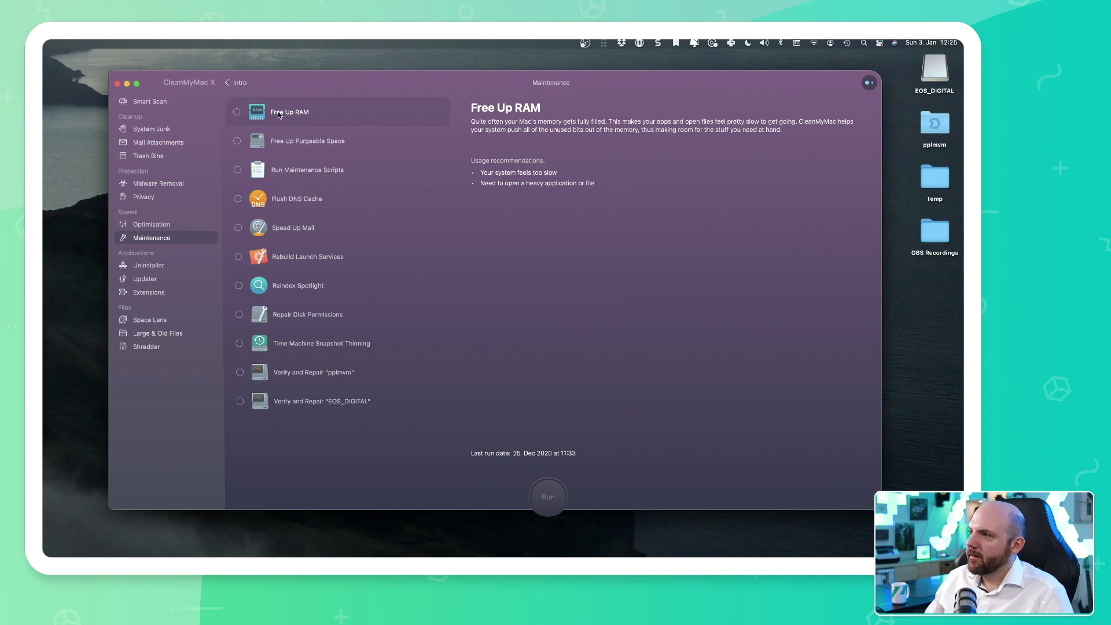
click(237, 112)
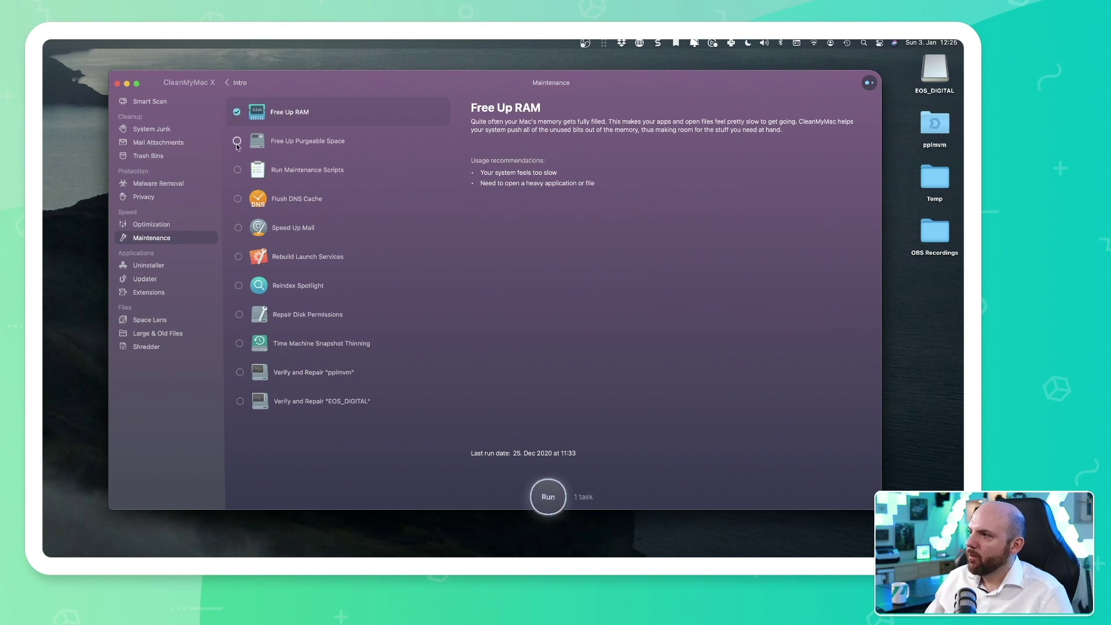
click(300, 144)
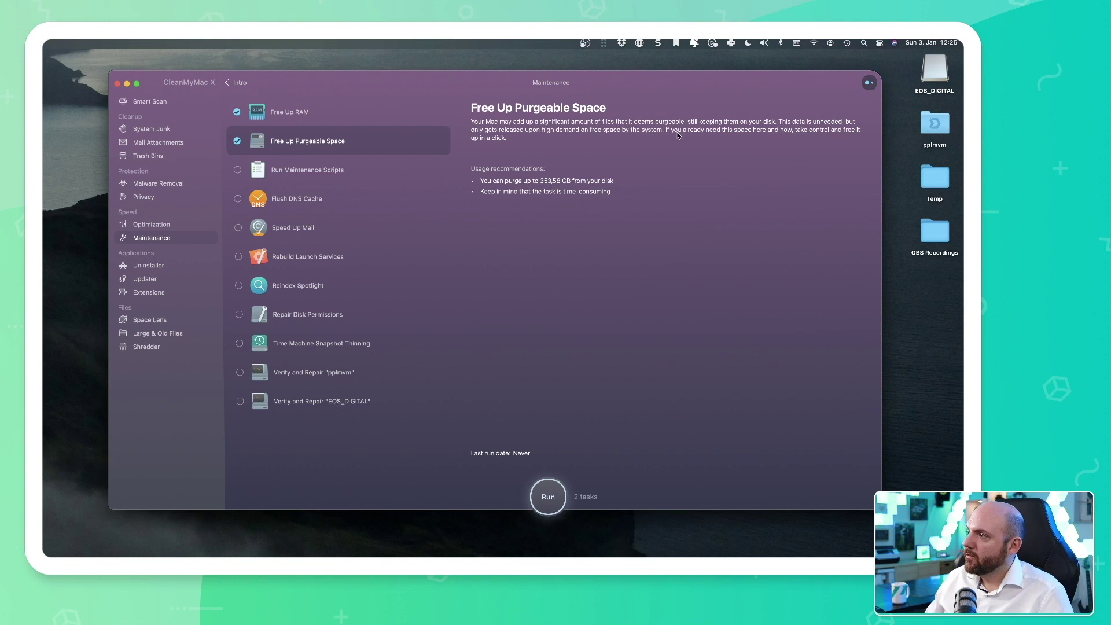
Step: Read the descriptions of the remaining maintenance tasks, then switch to Uninstaller
click(238, 171)
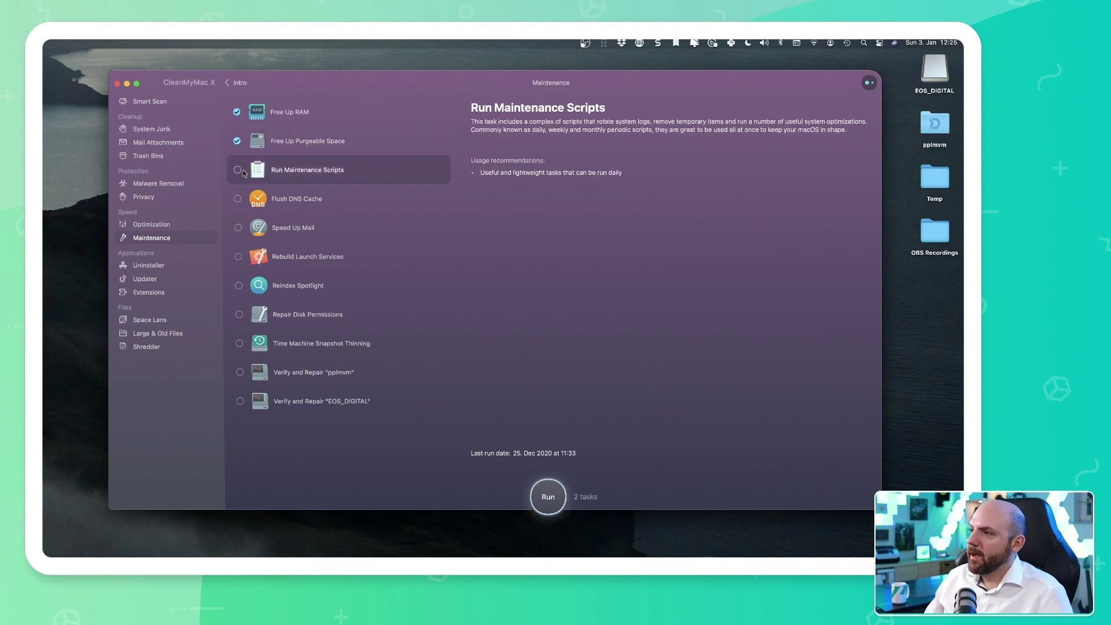
click(288, 206)
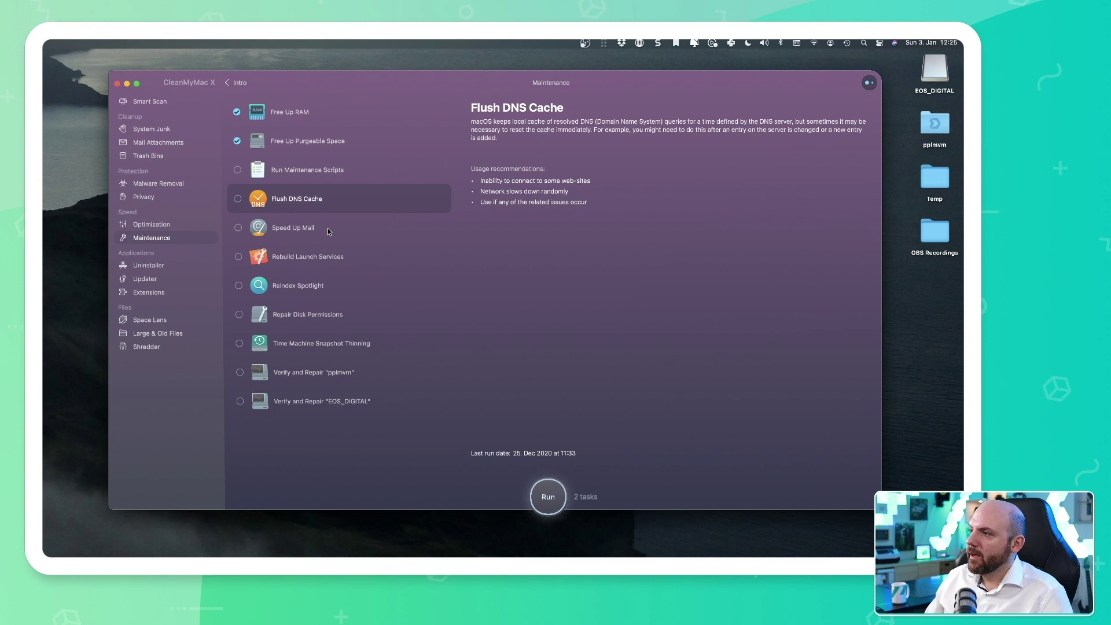
click(325, 231)
click(324, 257)
click(323, 286)
click(322, 317)
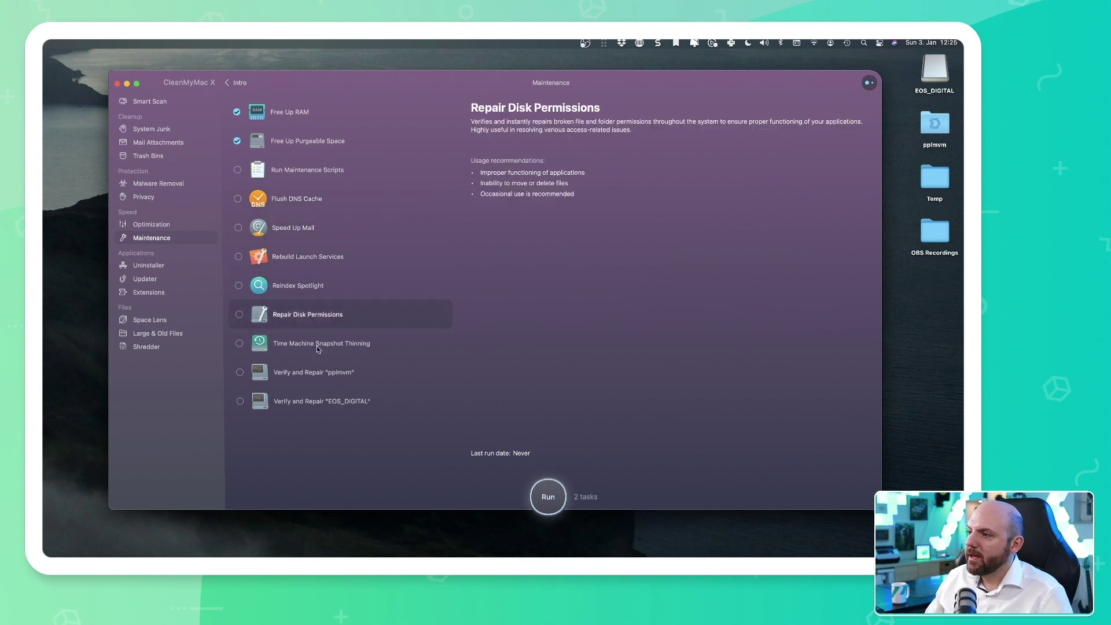
click(321, 373)
click(324, 402)
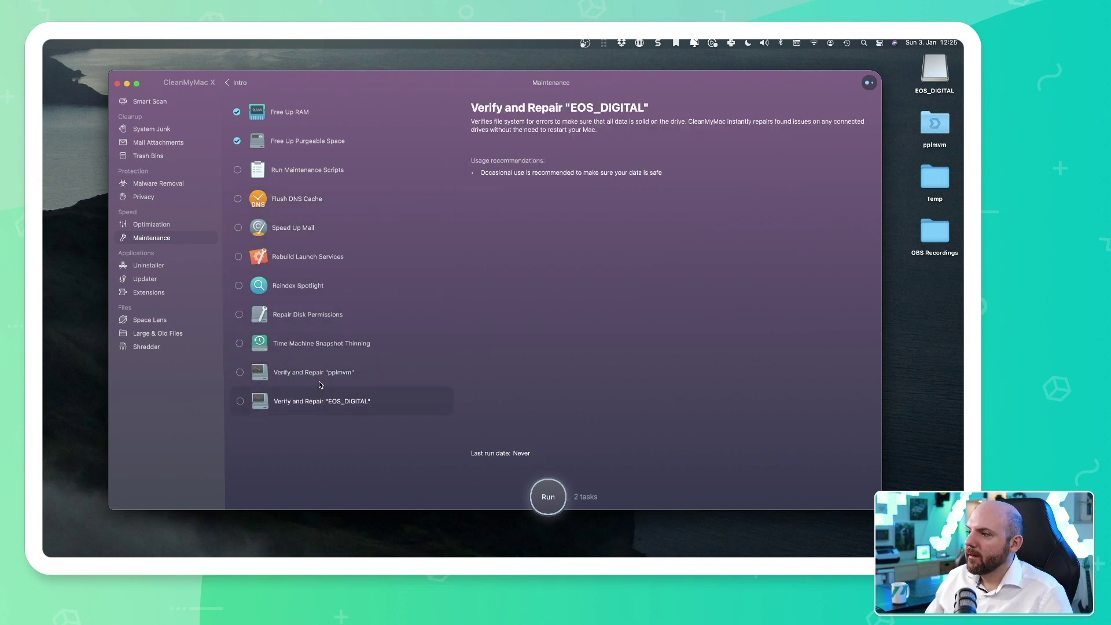
click(347, 342)
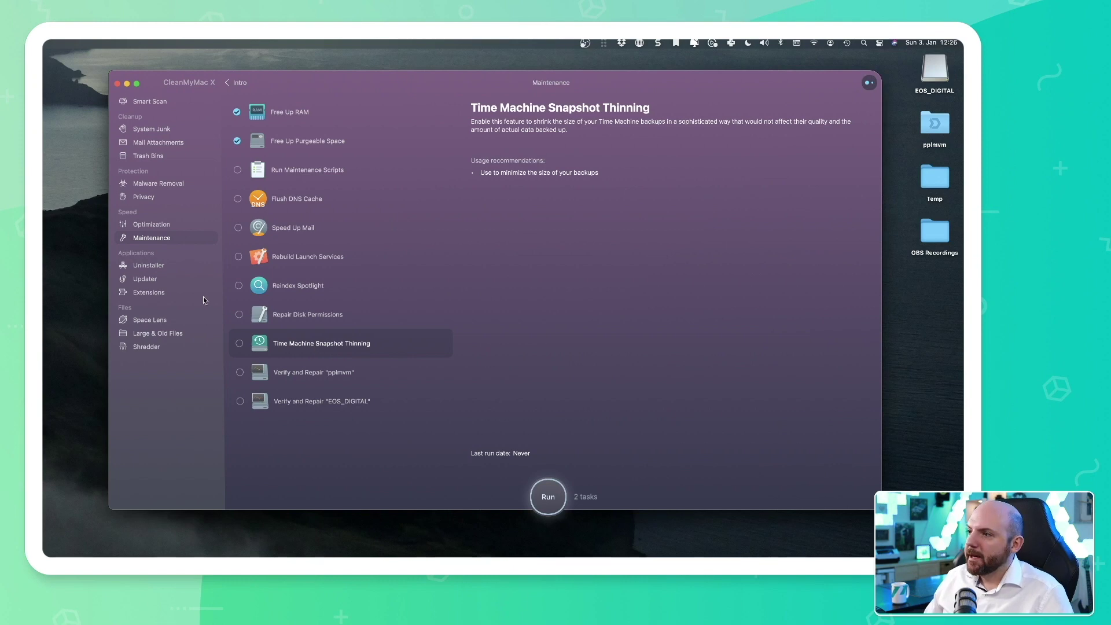
click(117, 266)
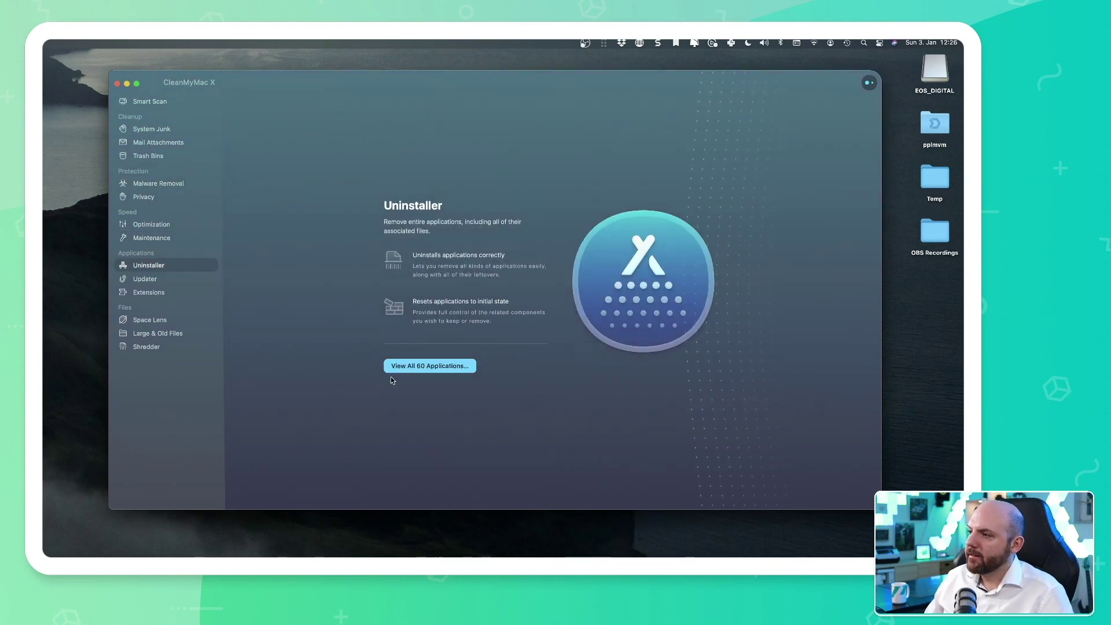
Step: Show the full list of all 60 installed applications in Uninstaller
click(414, 366)
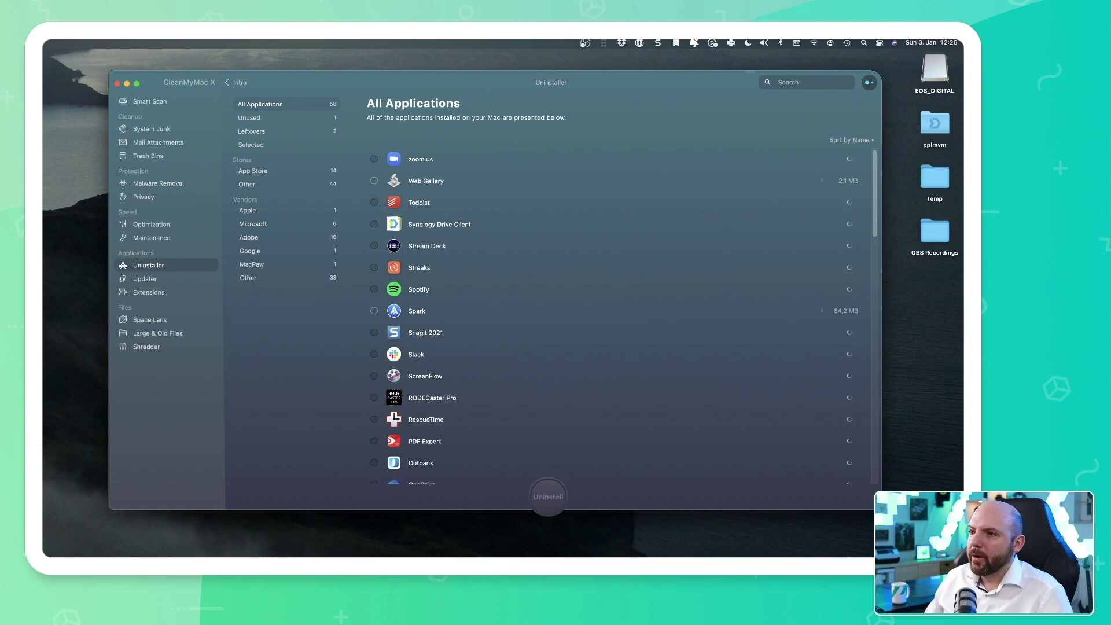
Step: Move Finder, show its Applications folder, right-click ClickUp, then minimize the Finder window
drag(514, 196, 453, 161)
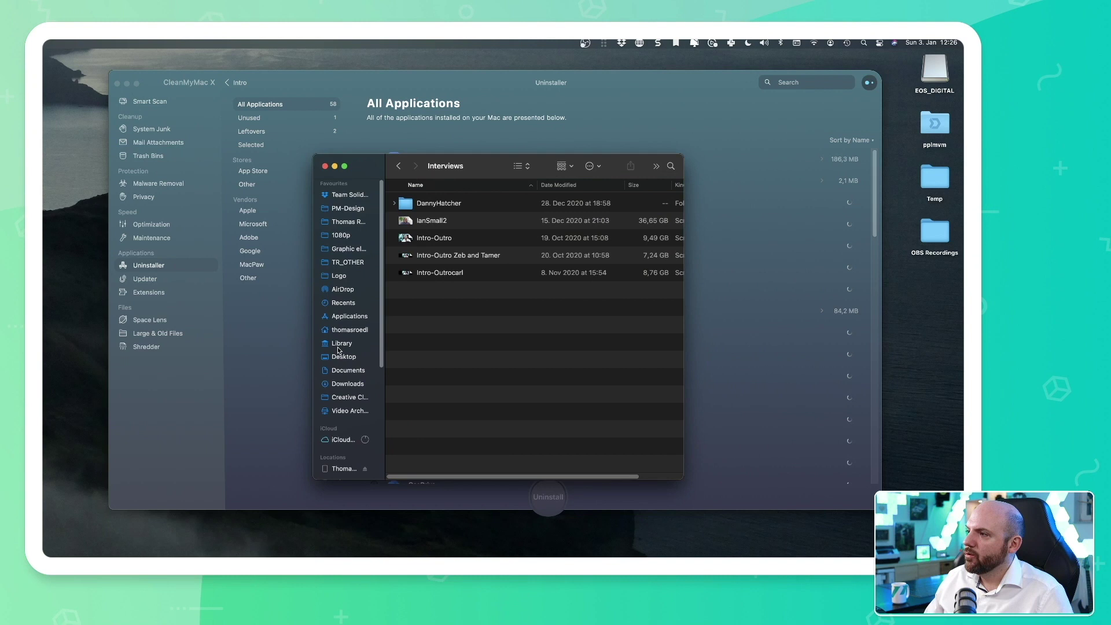
click(354, 317)
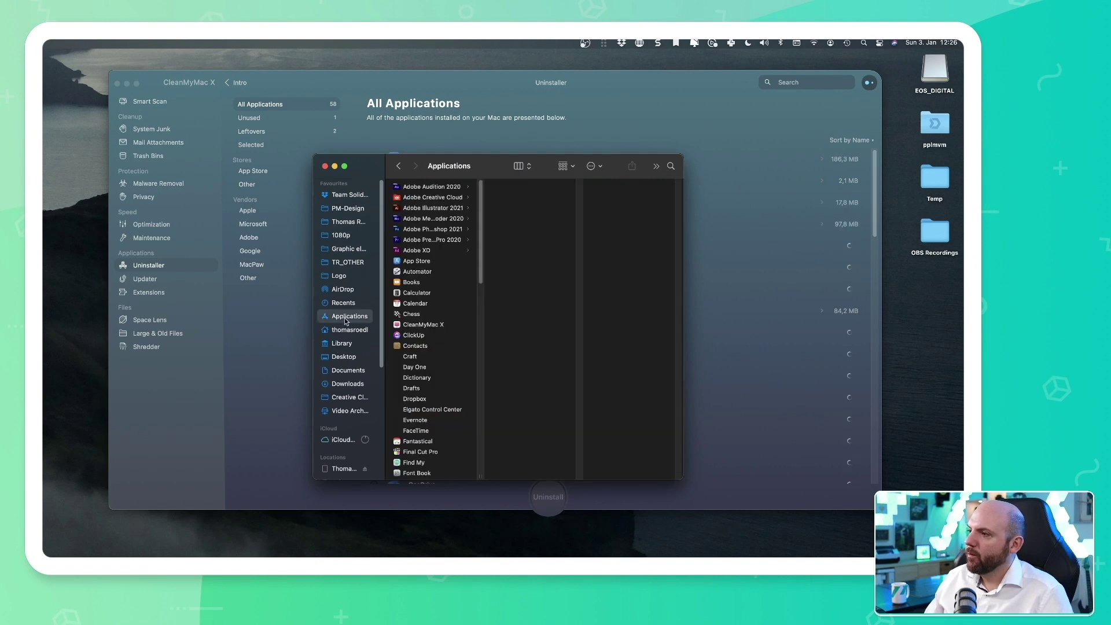
click(429, 335)
right_click(427, 335)
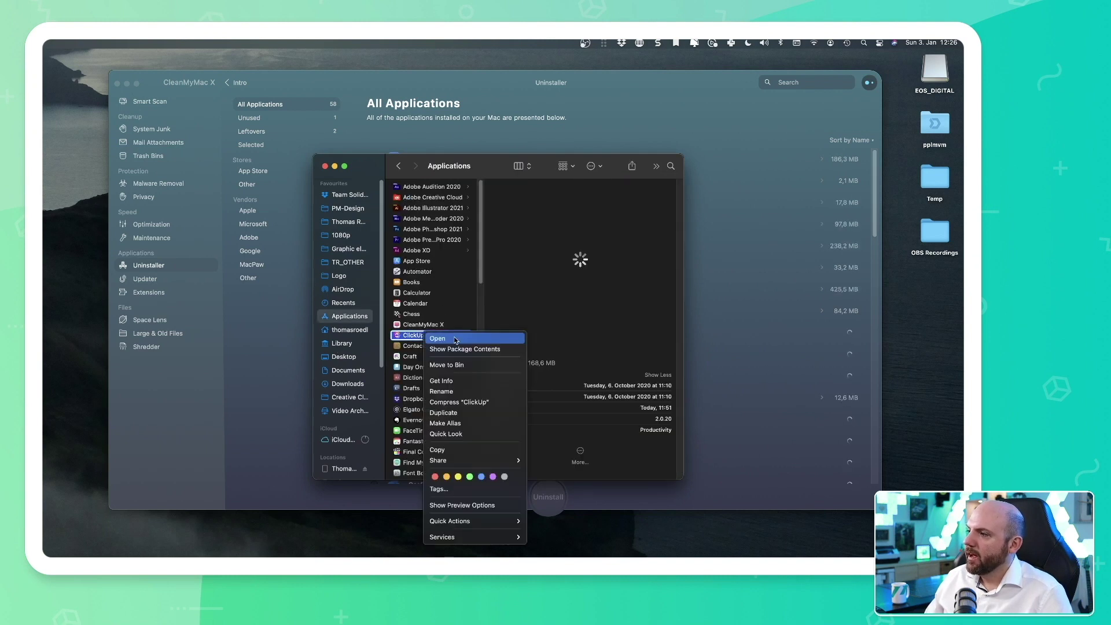
click(334, 166)
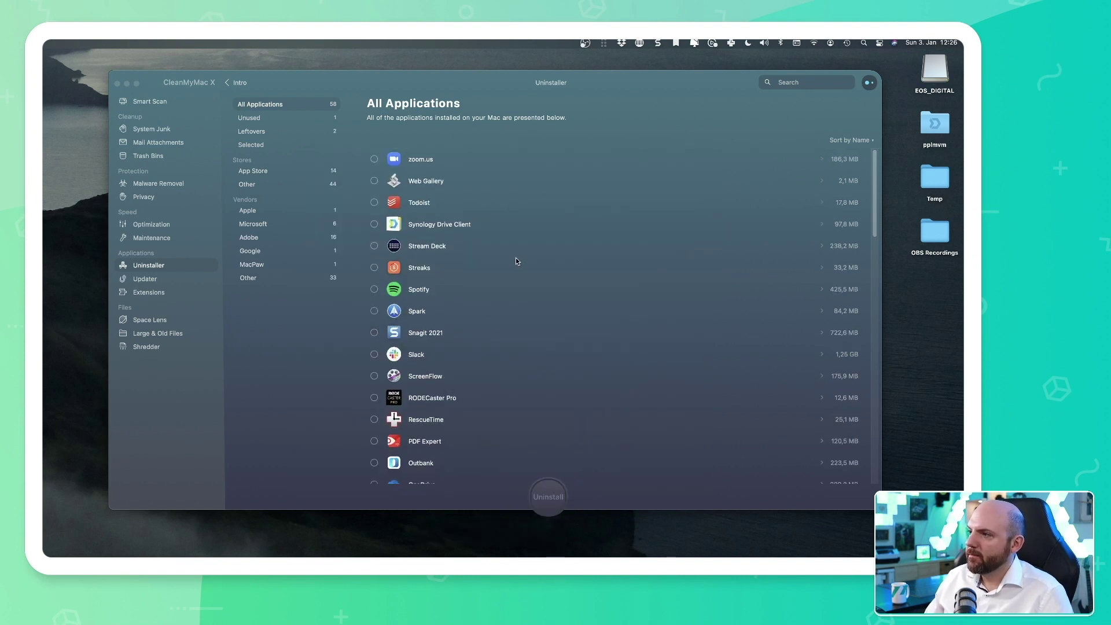
click(822, 158)
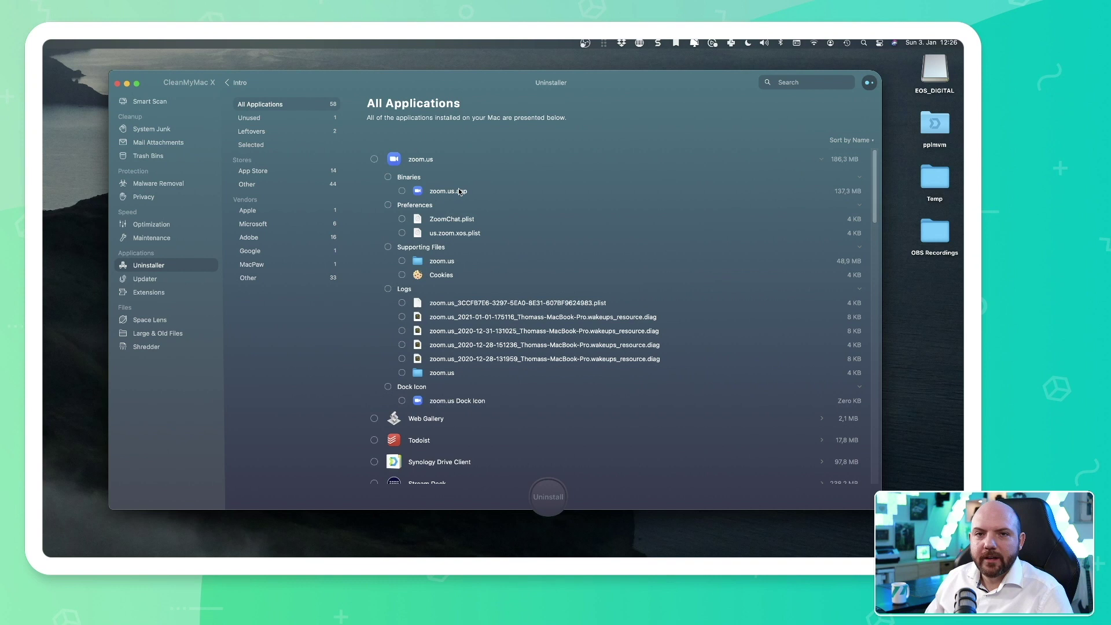
click(374, 159)
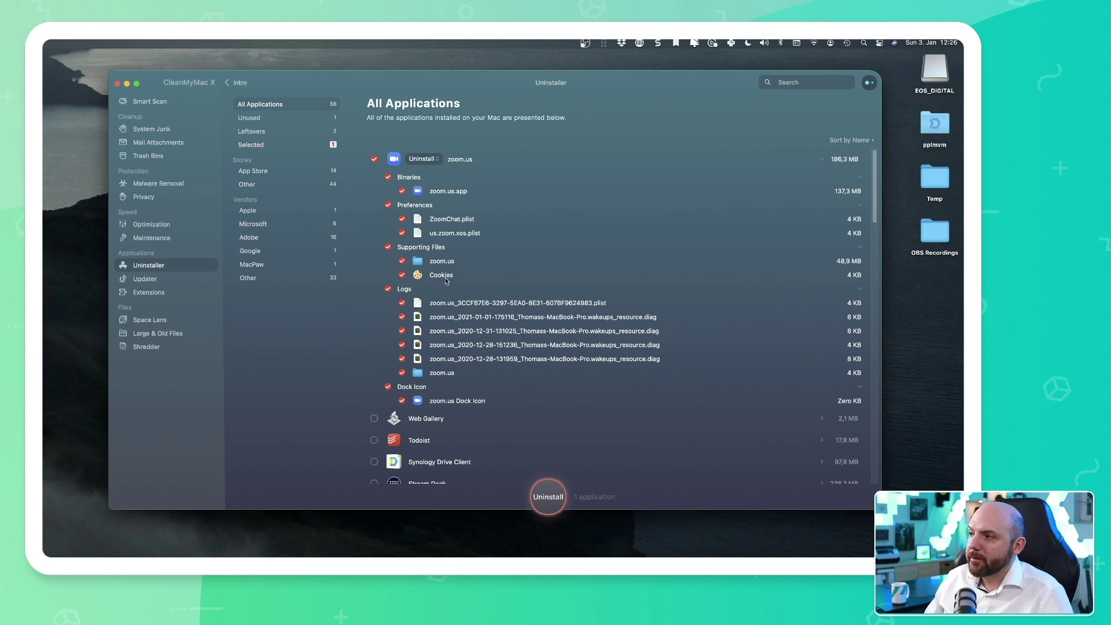
click(374, 160)
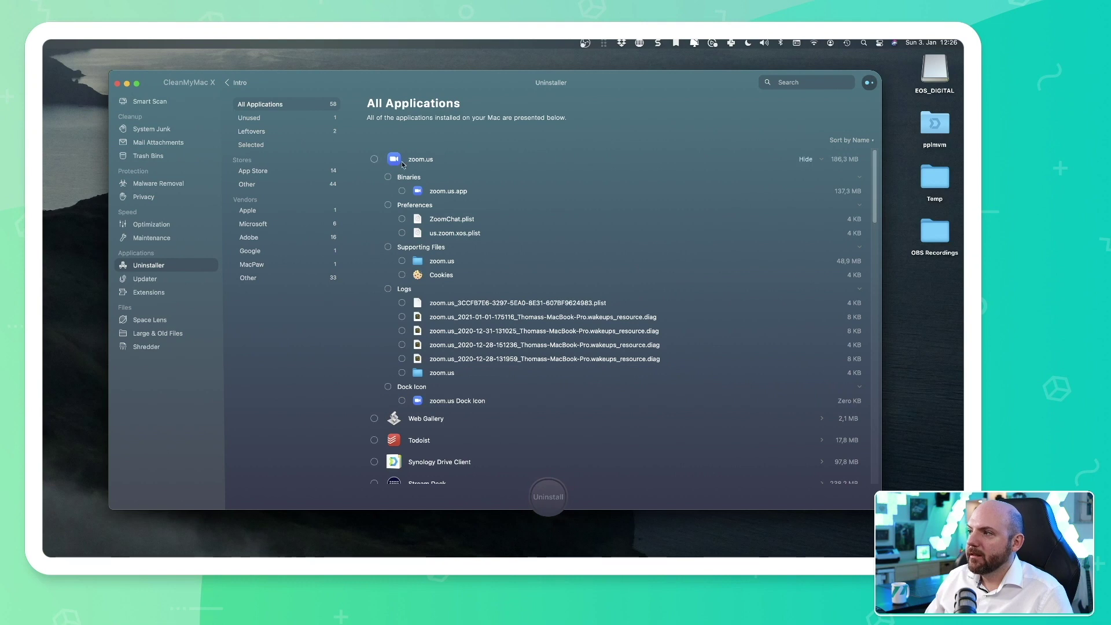
click(820, 160)
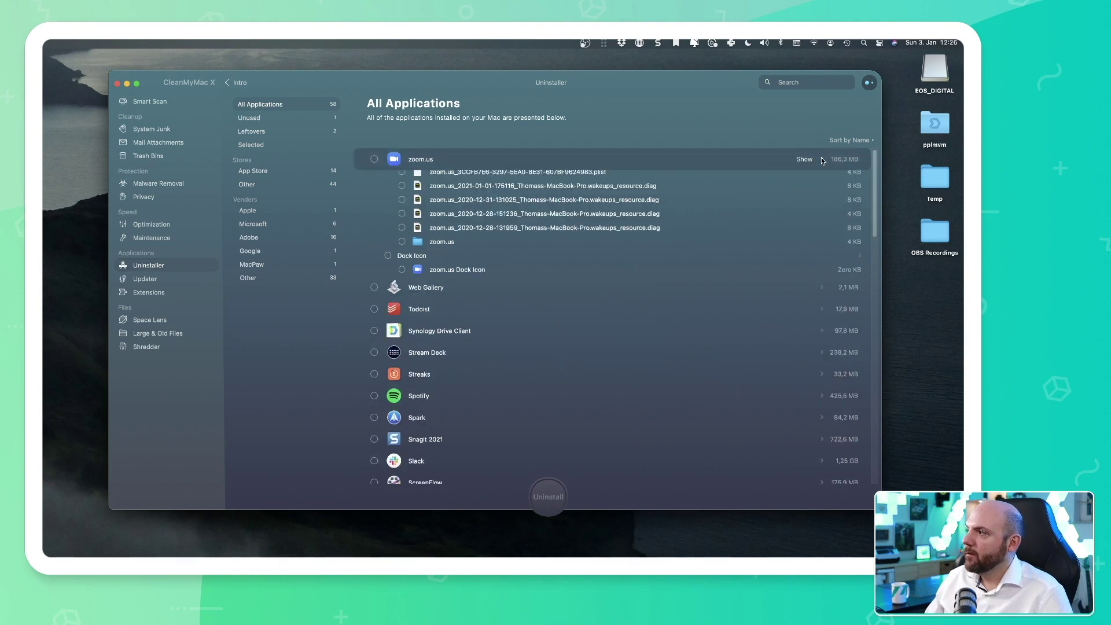
scroll(487, 364, down, 10)
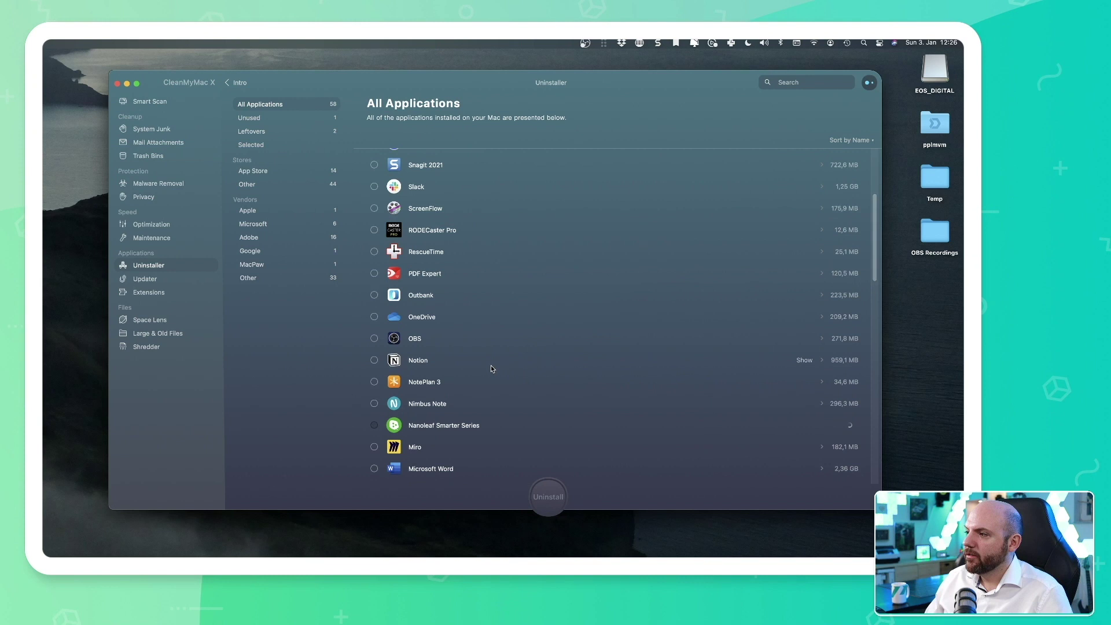
Step: Select PDF Expert, Snagit 2021 and LiquidText in Updater and install their updates
click(146, 278)
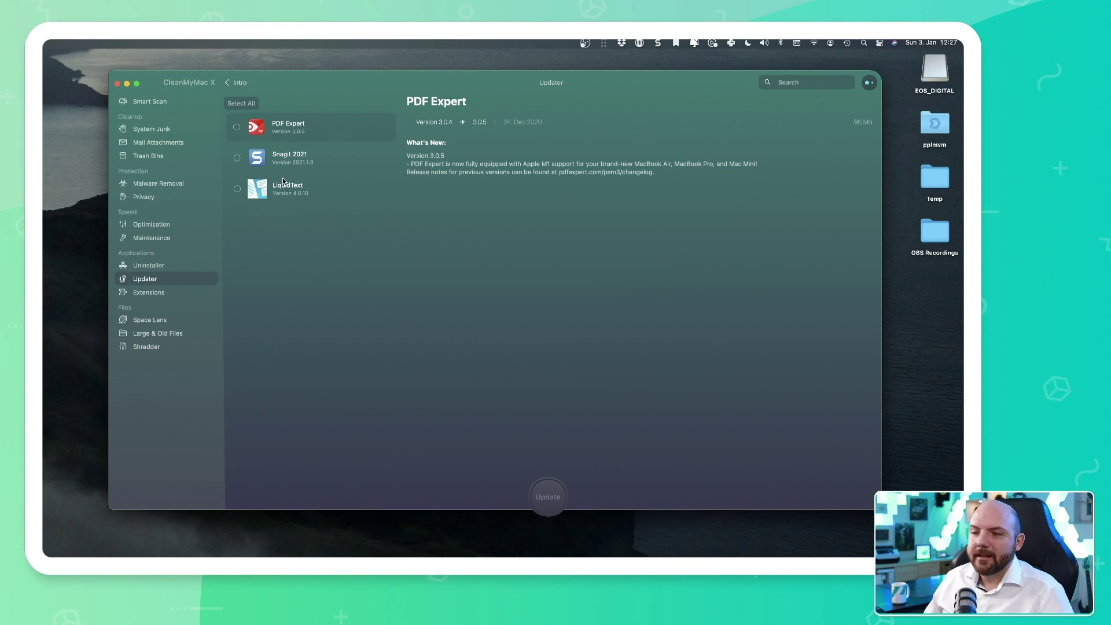
click(241, 103)
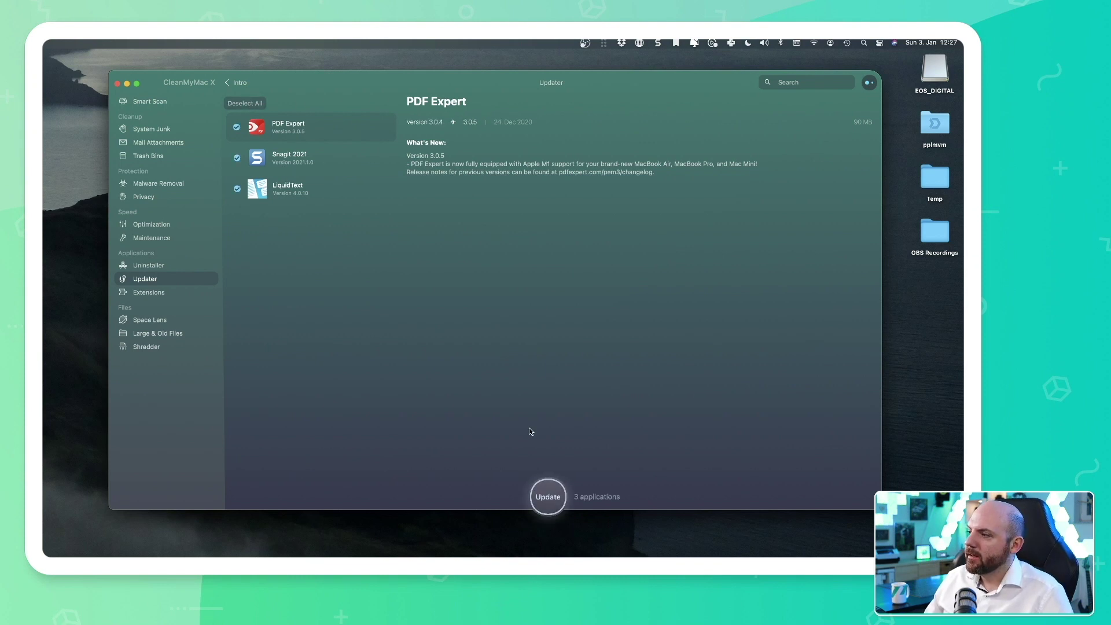
click(546, 487)
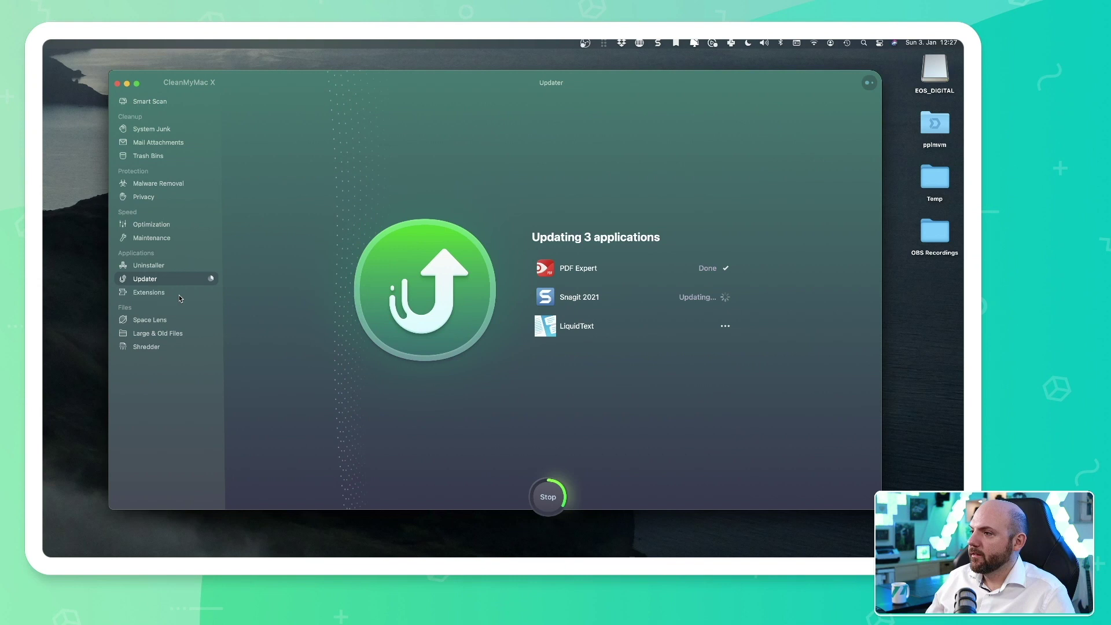
click(152, 292)
Step: Review all extensions, including Safari's Todoist and Day One, then bring up Space Lens for Macintosh HD
click(422, 374)
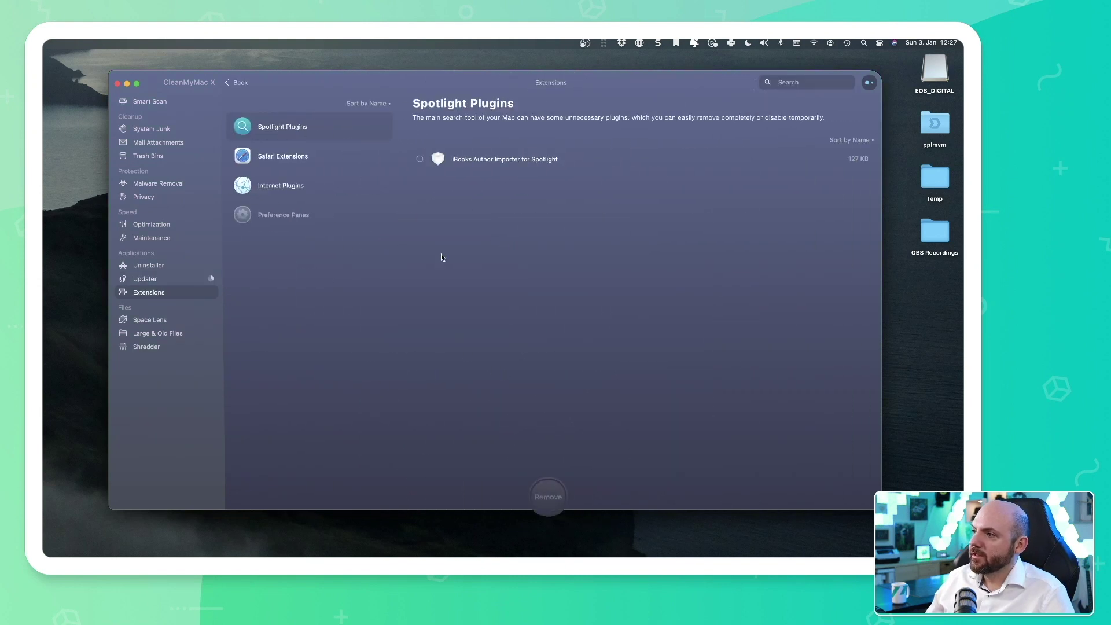
click(264, 155)
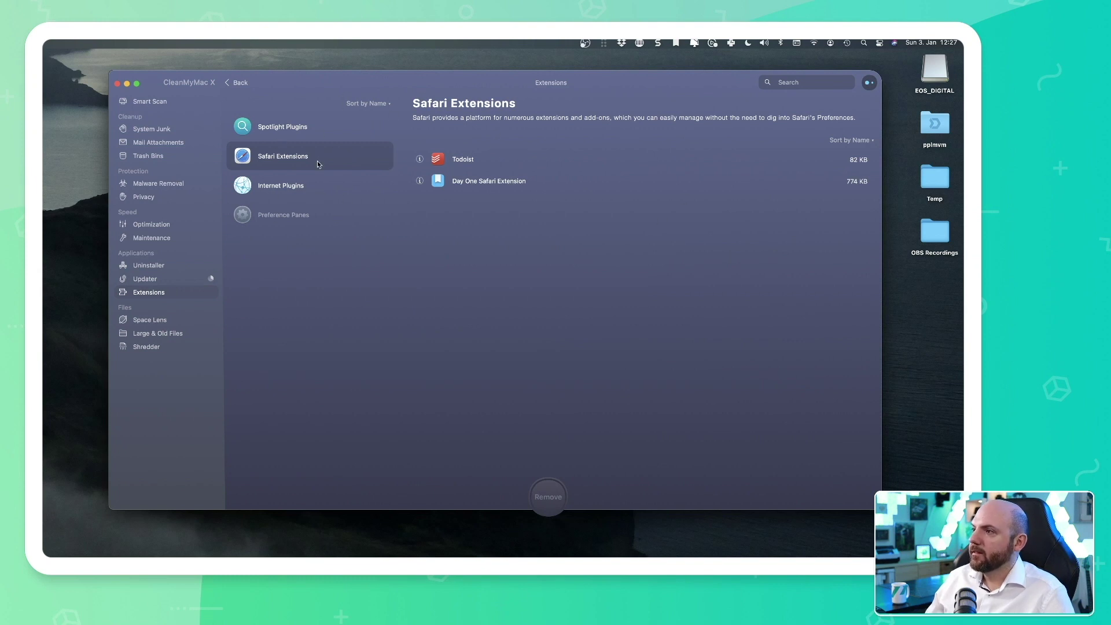
click(166, 319)
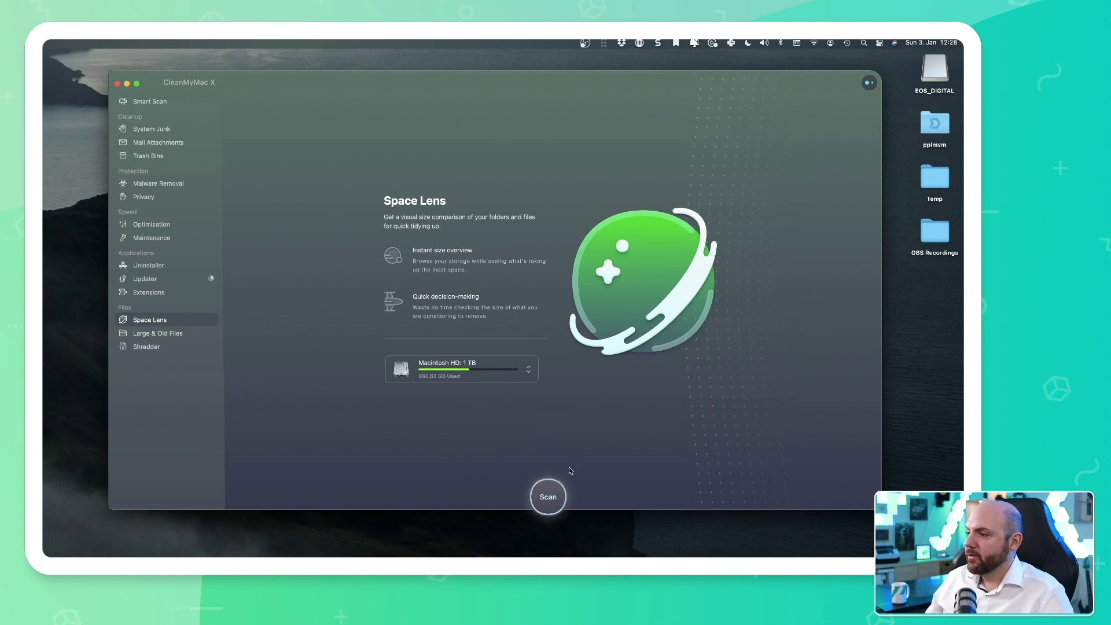
Step: Scan Macintosh HD, drill through Users, home and Team Solid Dropbox into the 256,86 GB YouTube folder
click(555, 492)
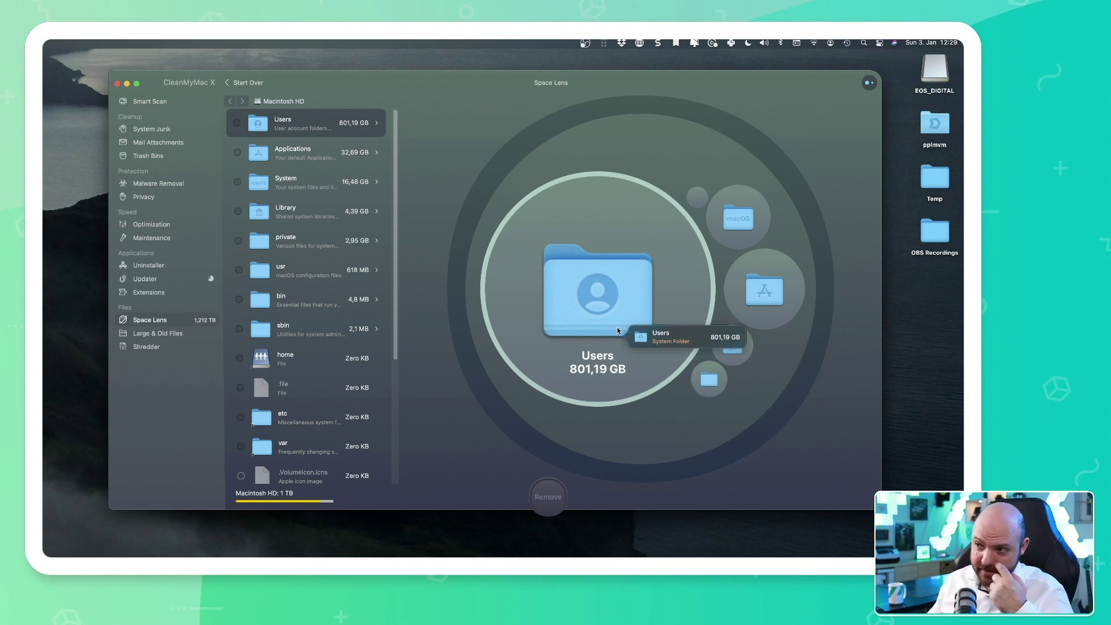
click(616, 279)
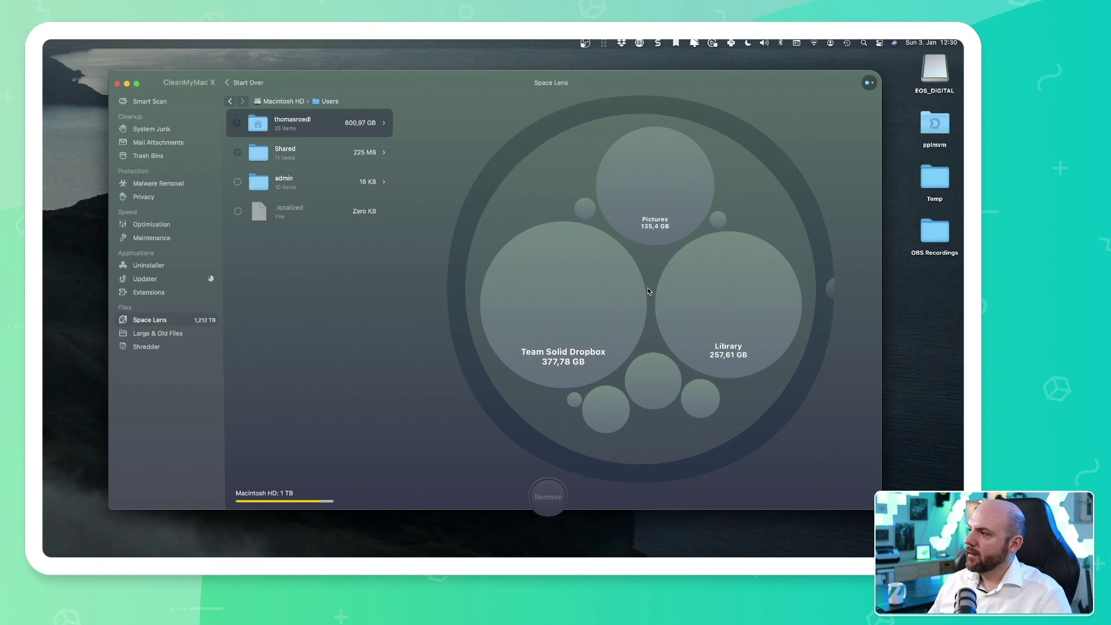
click(651, 283)
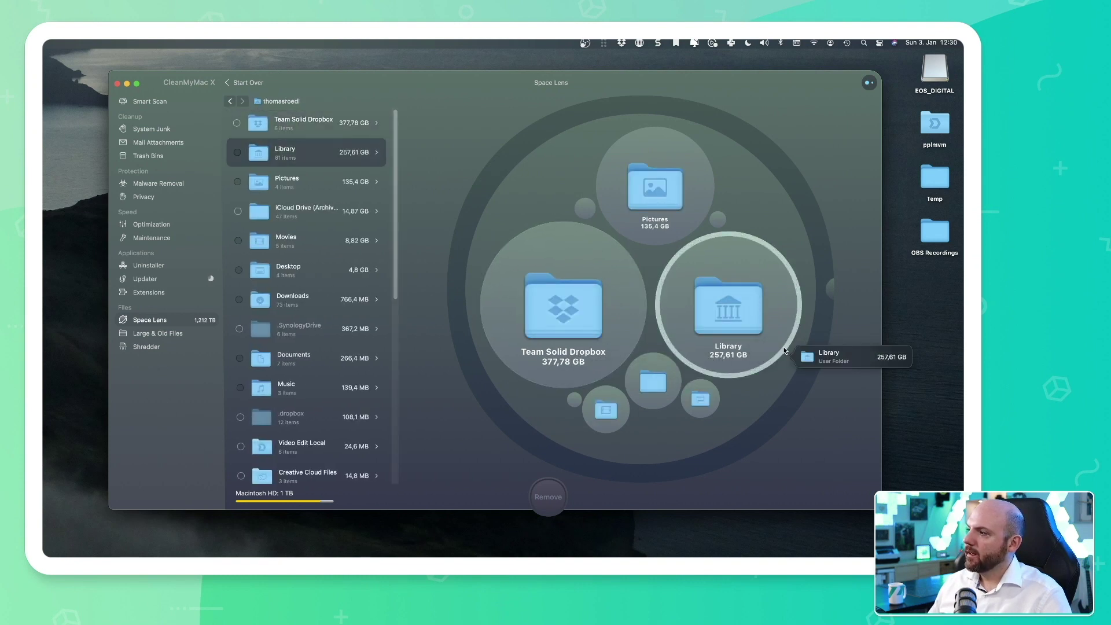
click(571, 325)
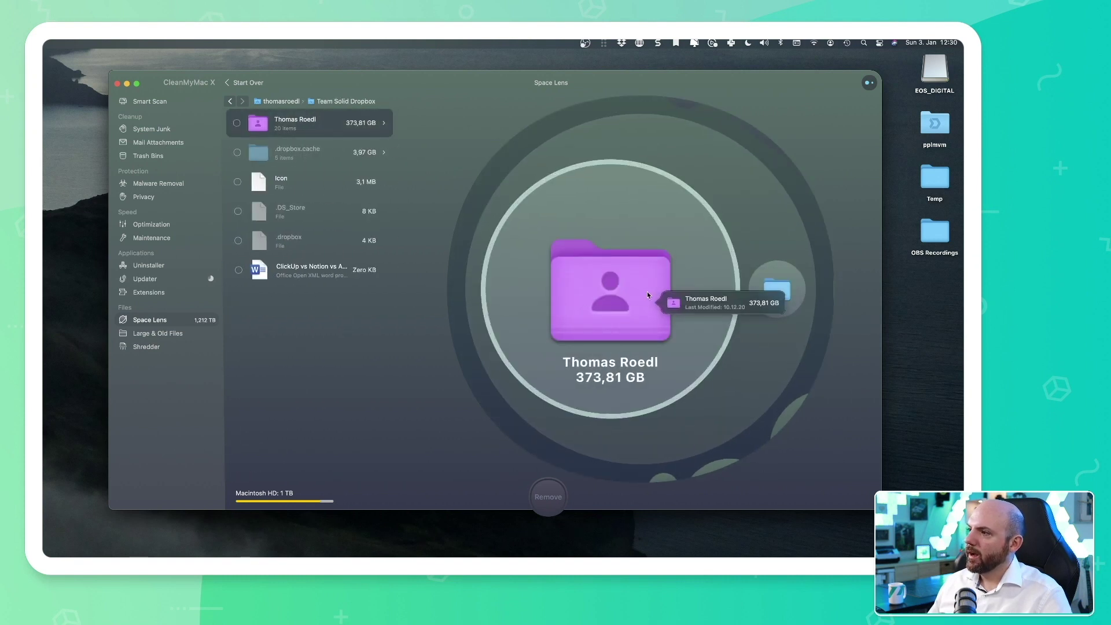
click(609, 306)
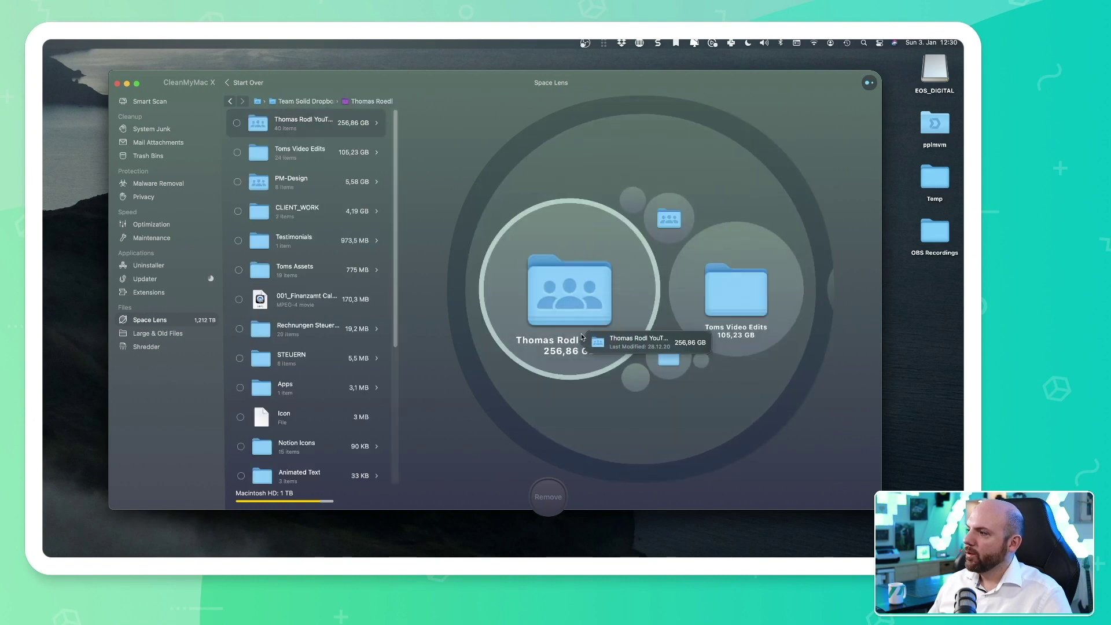
click(598, 287)
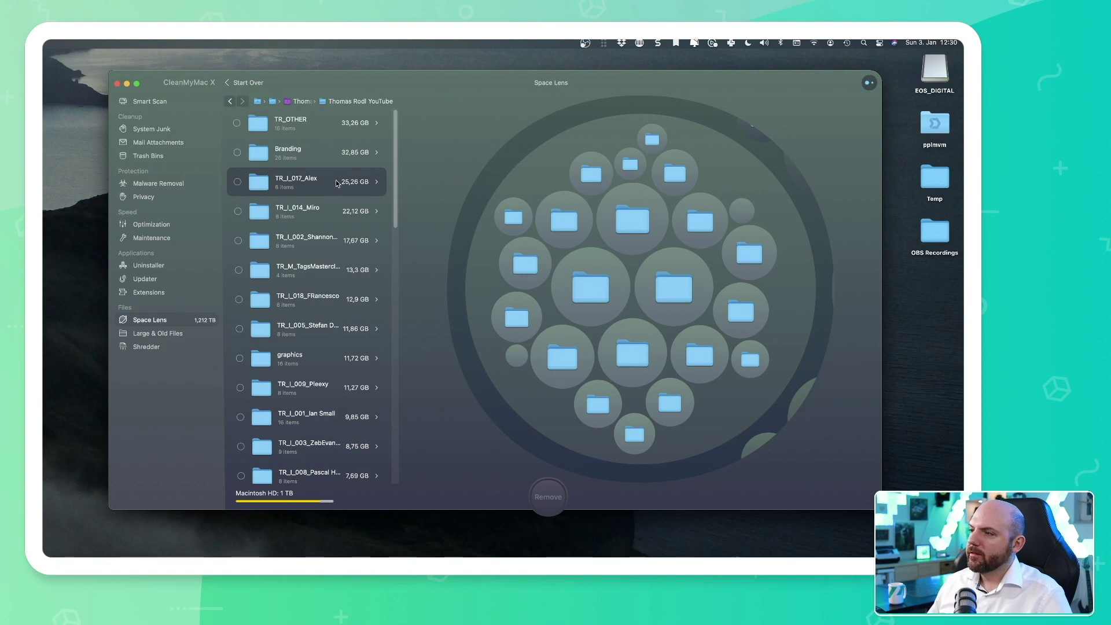
right_click(337, 183)
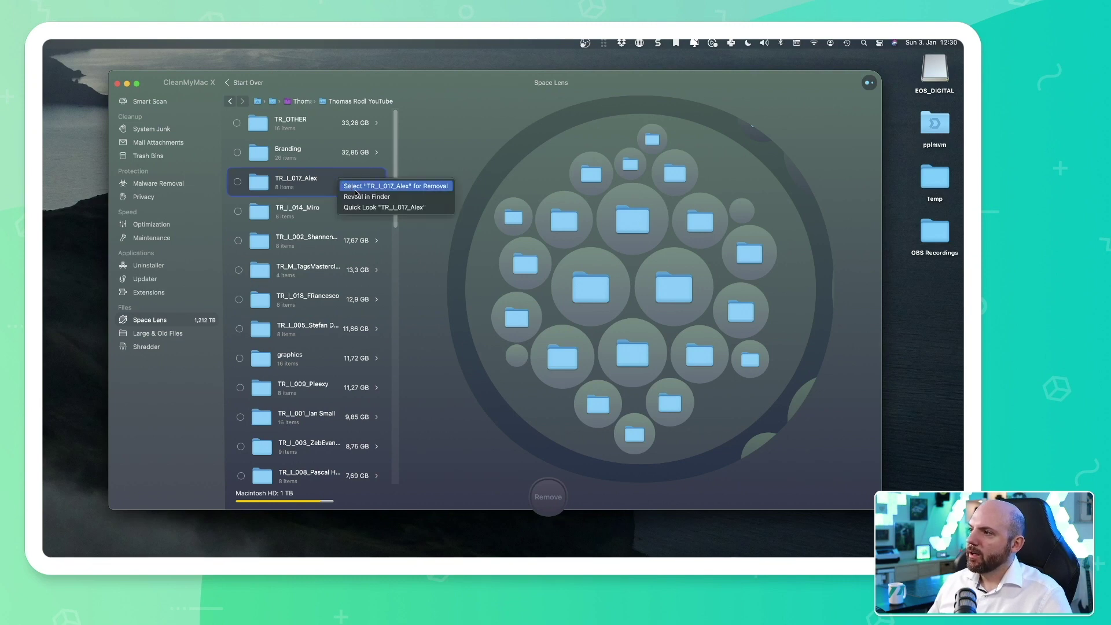
Step: Reveal the 25,26 GB project folder in Finder and set it to Dropbox Smart Sync Online Only
click(358, 197)
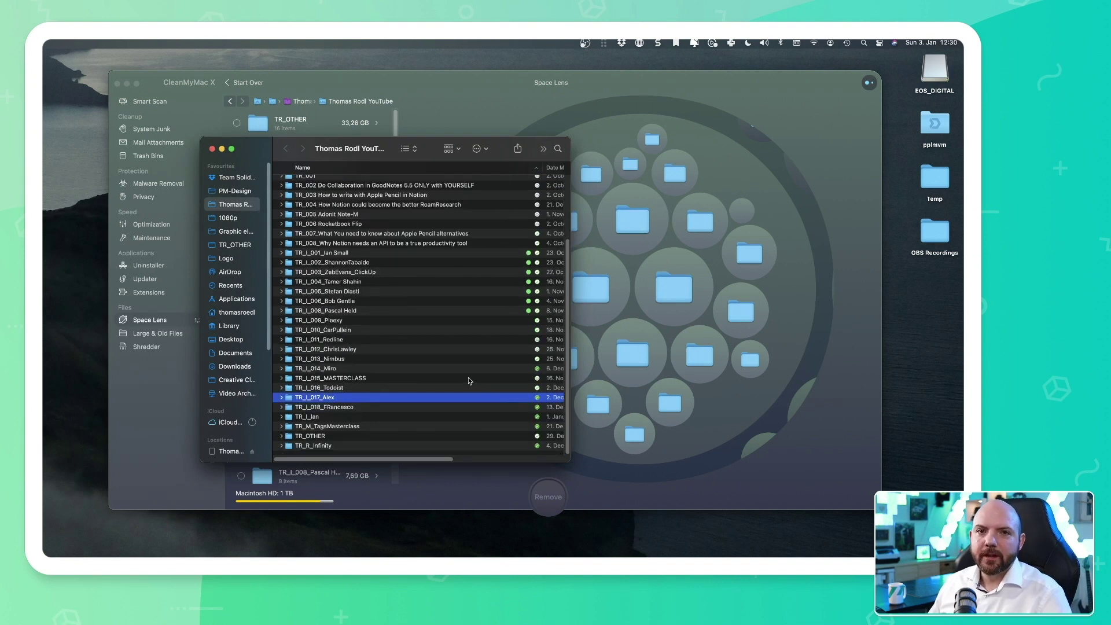
right_click(342, 401)
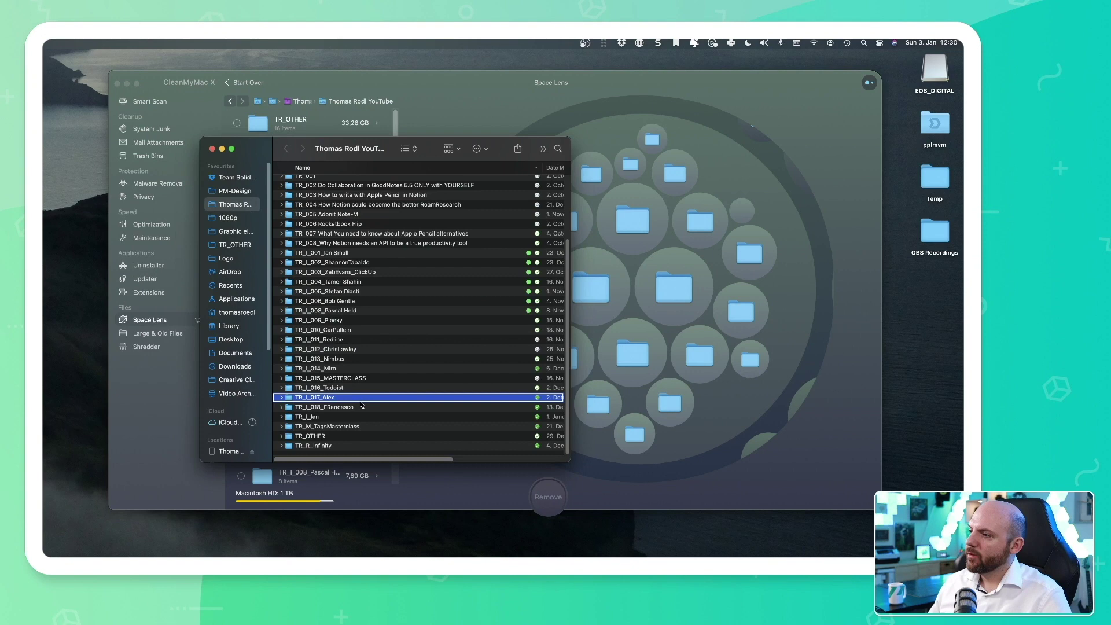
mouse_move(365, 402)
mouse_move(421, 538)
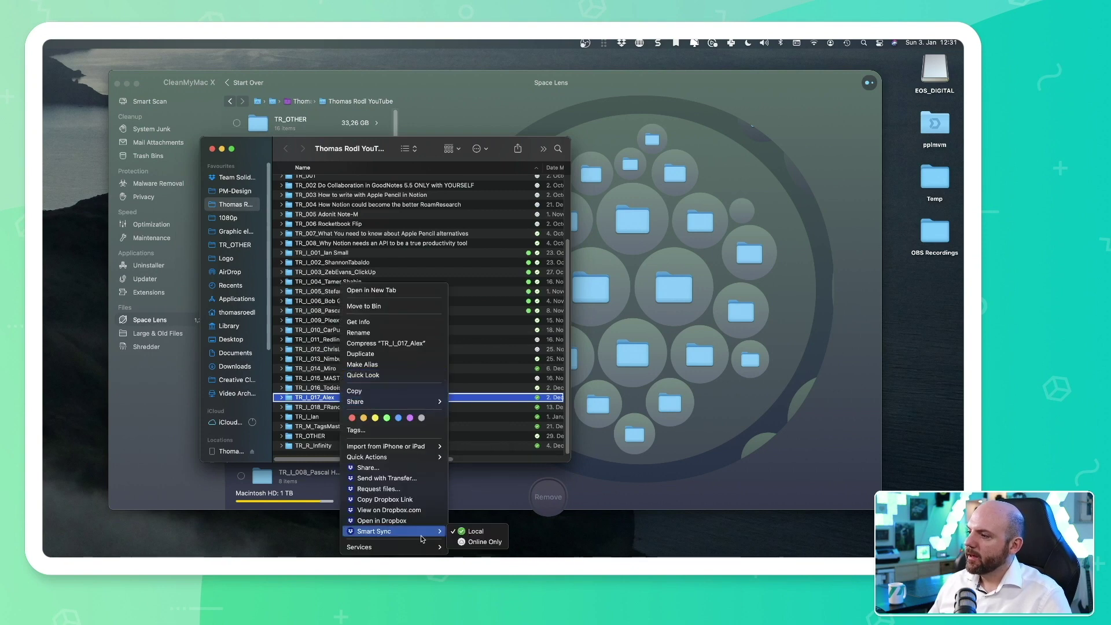
click(491, 542)
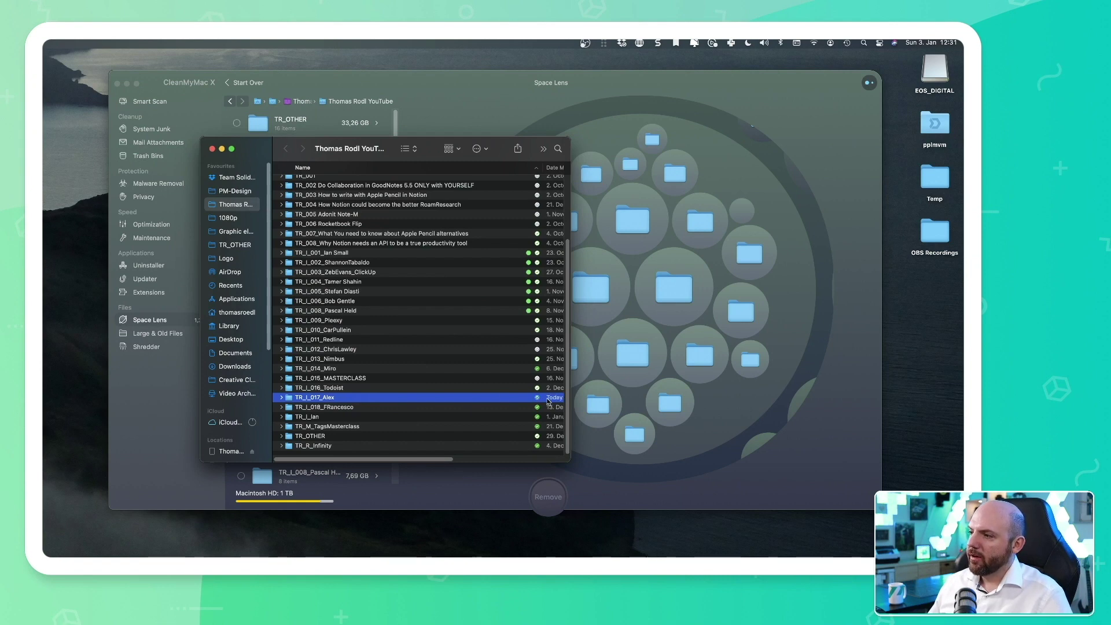
click(367, 409)
click(443, 120)
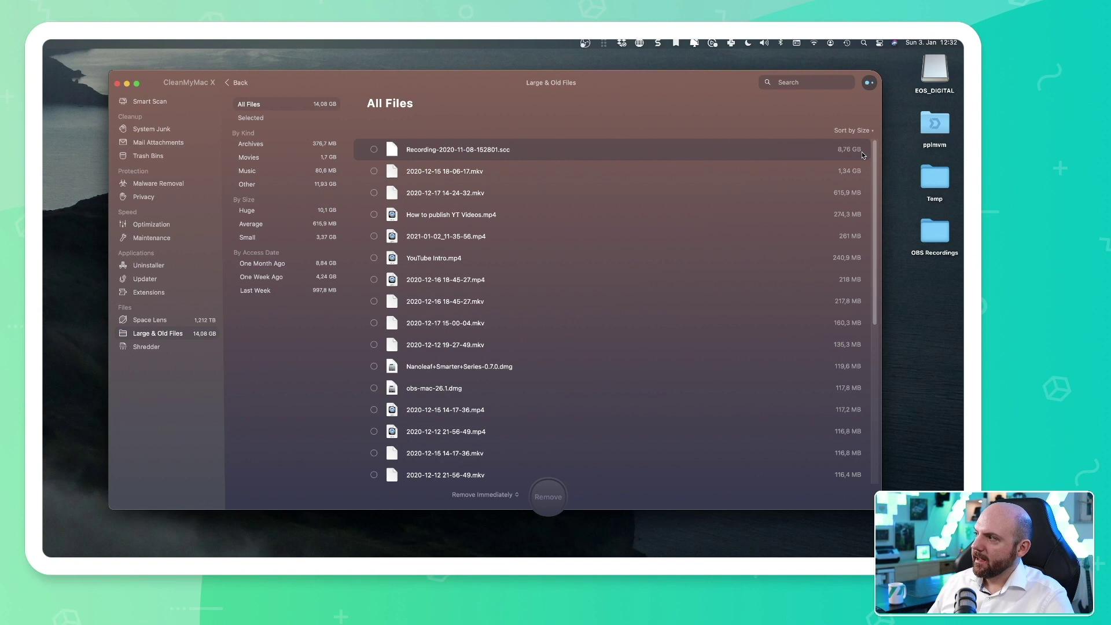
Step: Reveal the 8,76 GB .scc recording in Finder, then close both Finder windows
right_click(438, 147)
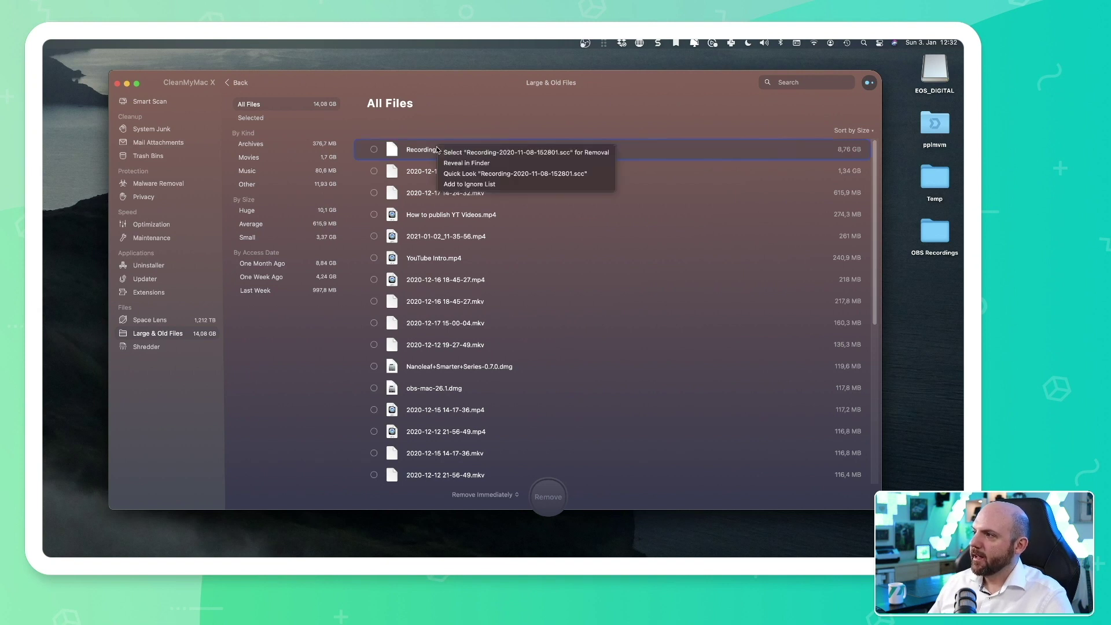
click(474, 166)
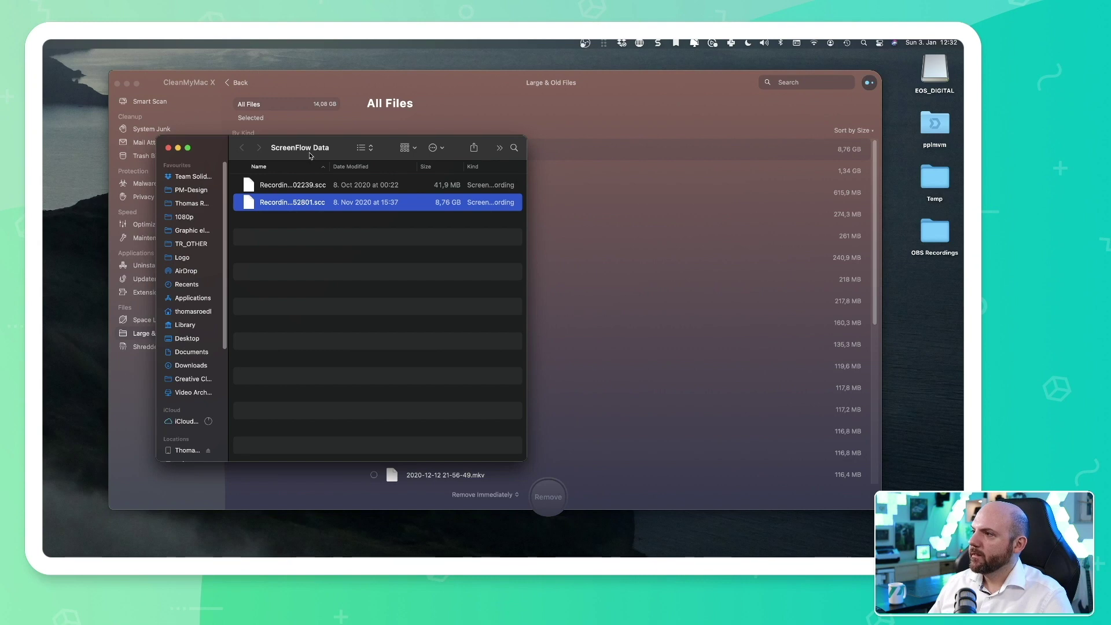
click(169, 149)
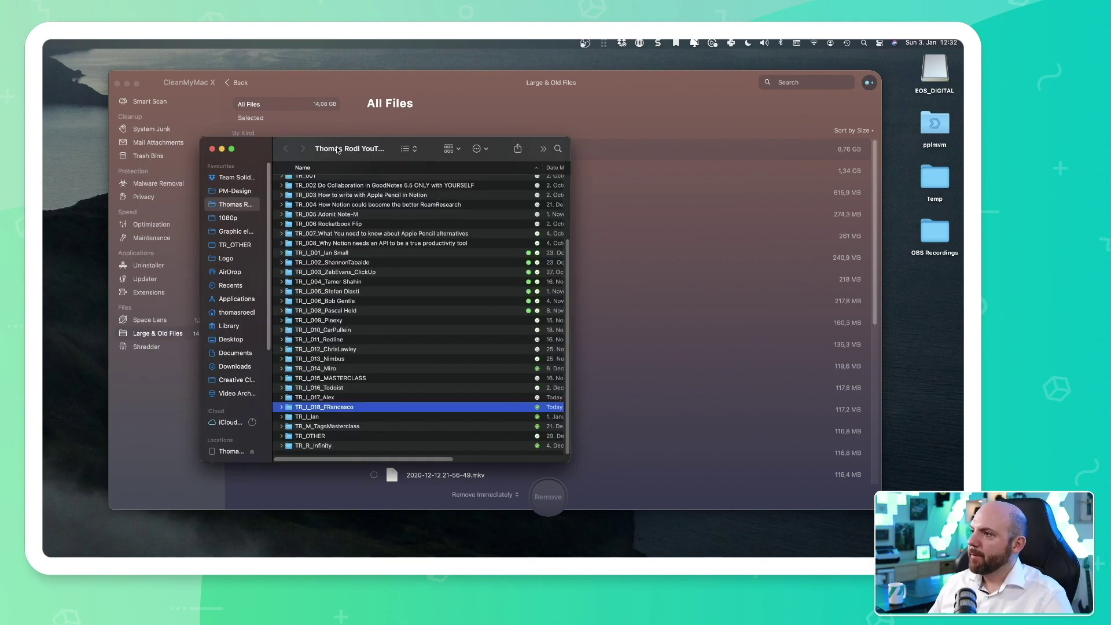
key(super+w)
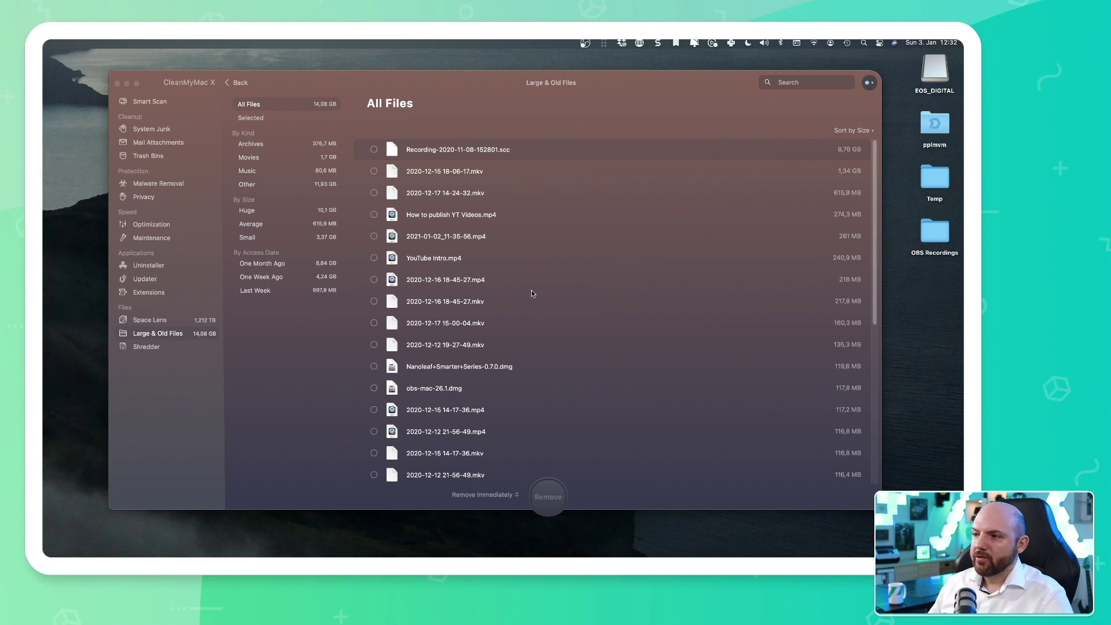
Step: Visit the Shredder module and start selecting files to shred
click(154, 352)
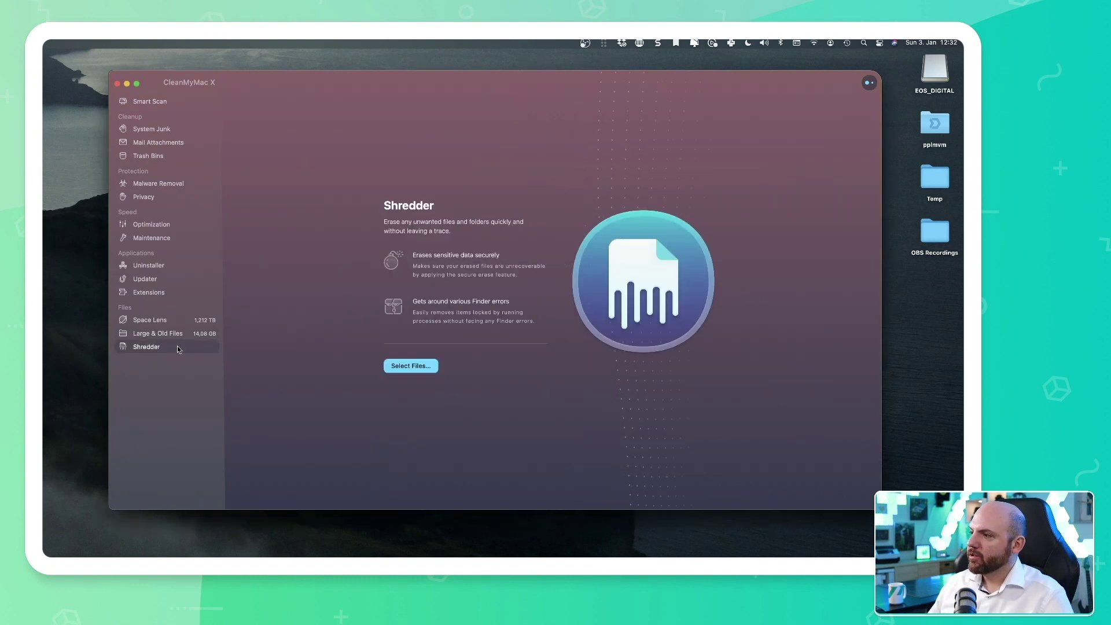
click(423, 371)
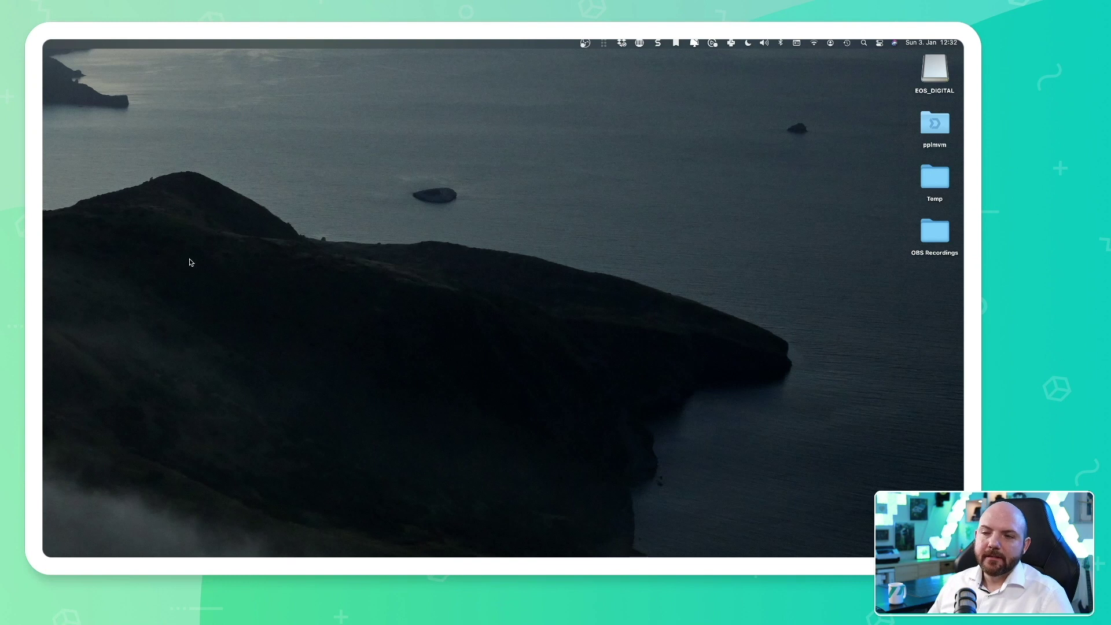
Step: Show the CleanMyMac X menu-bar monitor and run a network speed test measuring 96,1 Mb/sec
click(695, 43)
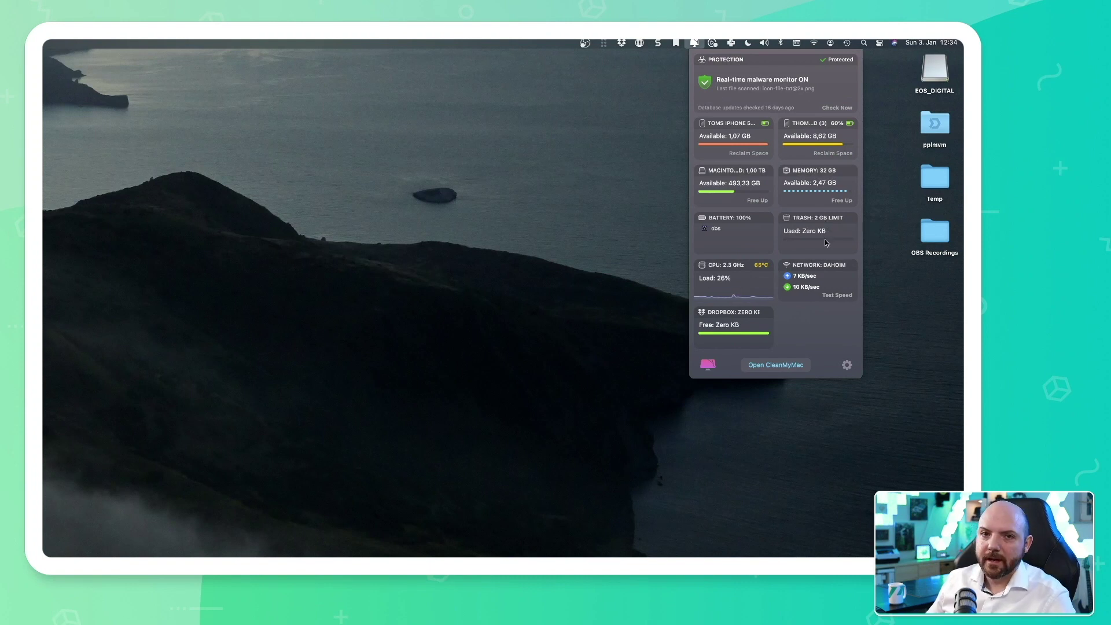
mouse_move(735, 232)
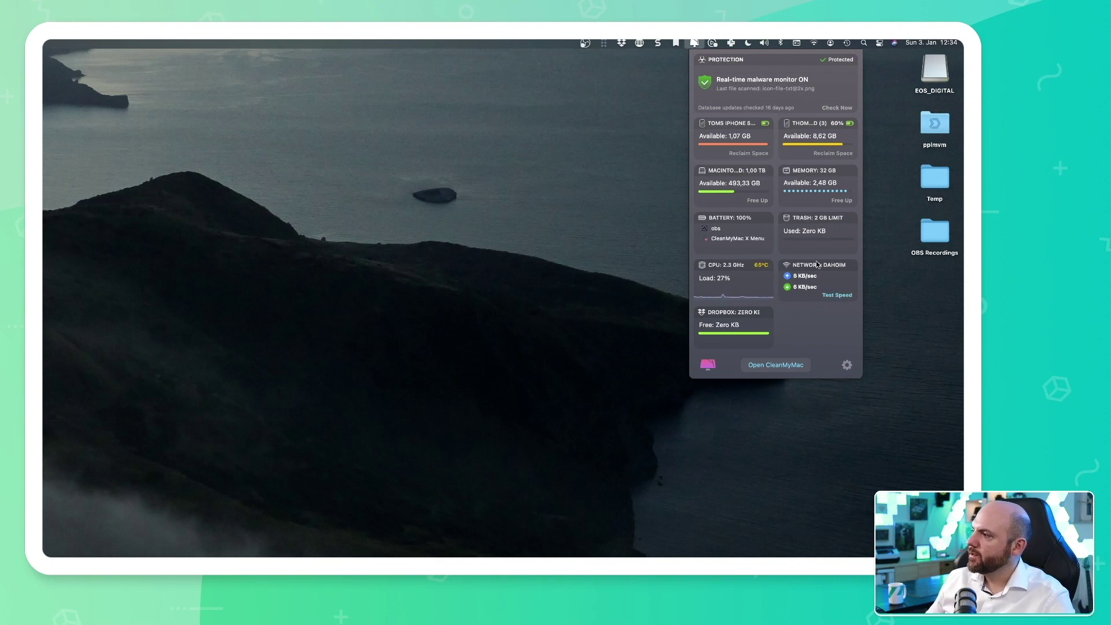
click(839, 294)
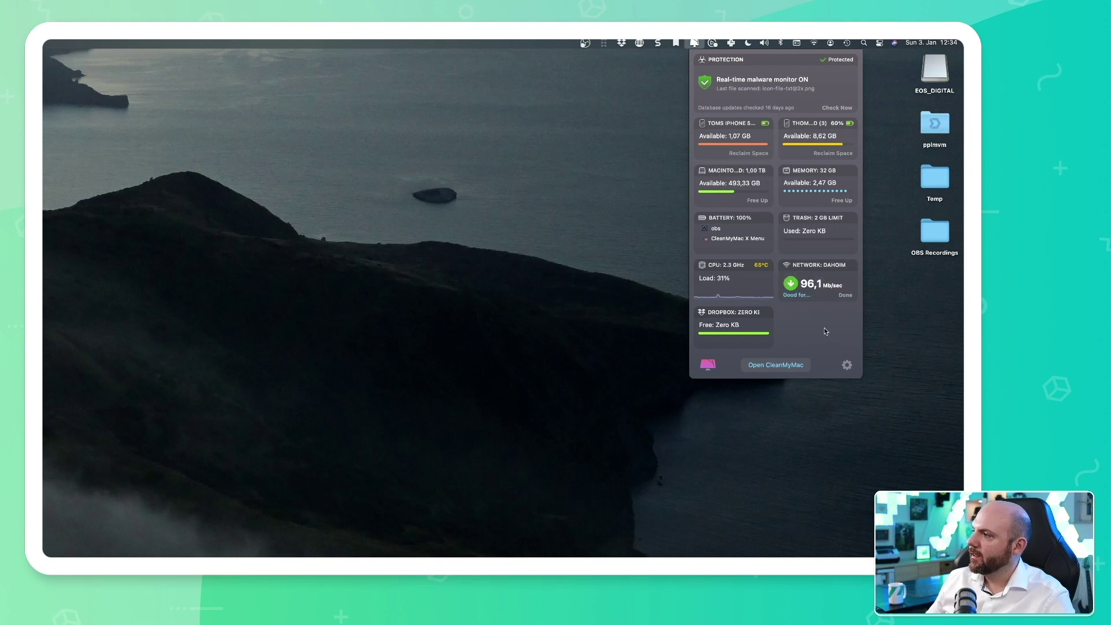